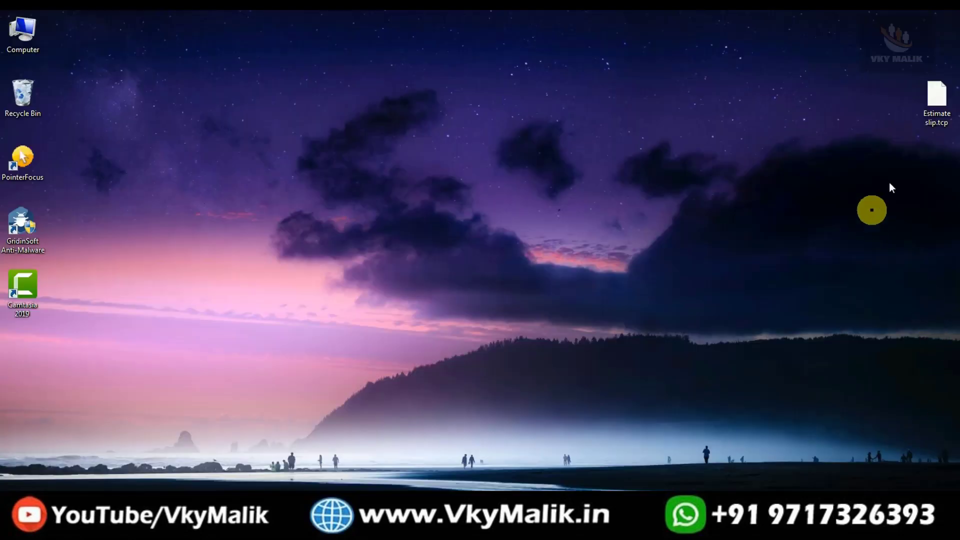
Step: Copy the full path of the desktop file Estimate slip.tcp from the object name in its security properties
{"action": "left_click", "coordinate": [942, 100]}
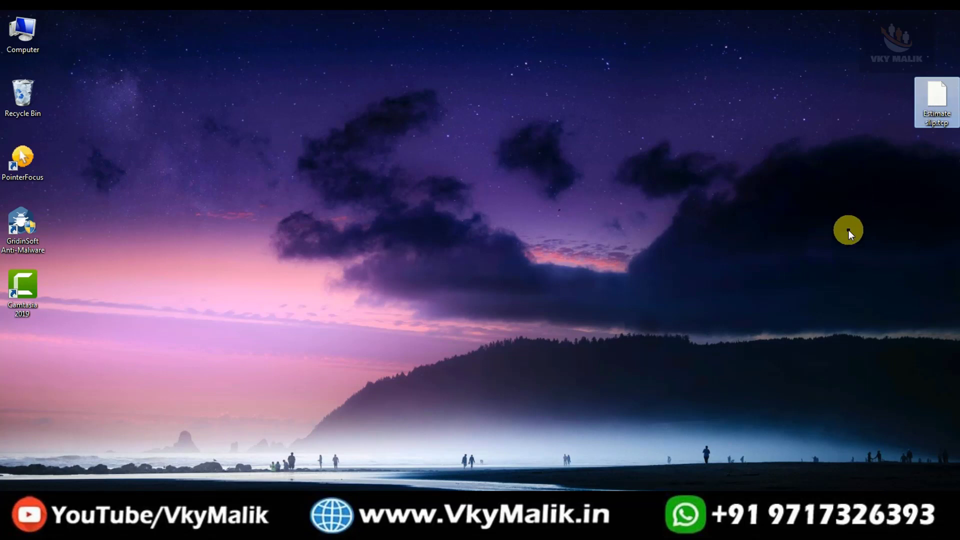
{"action": "right_click", "coordinate": [936, 100]}
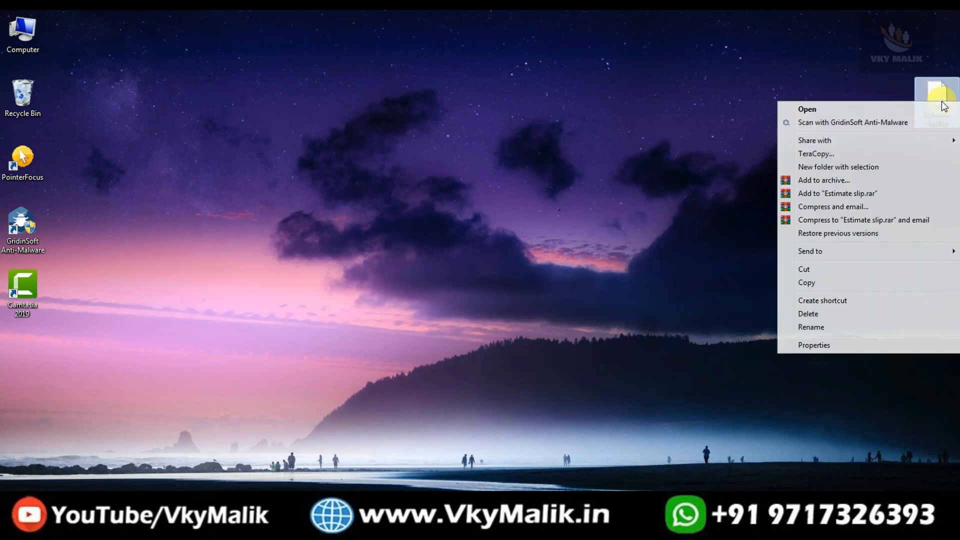
{"action": "left_click", "coordinate": [819, 345]}
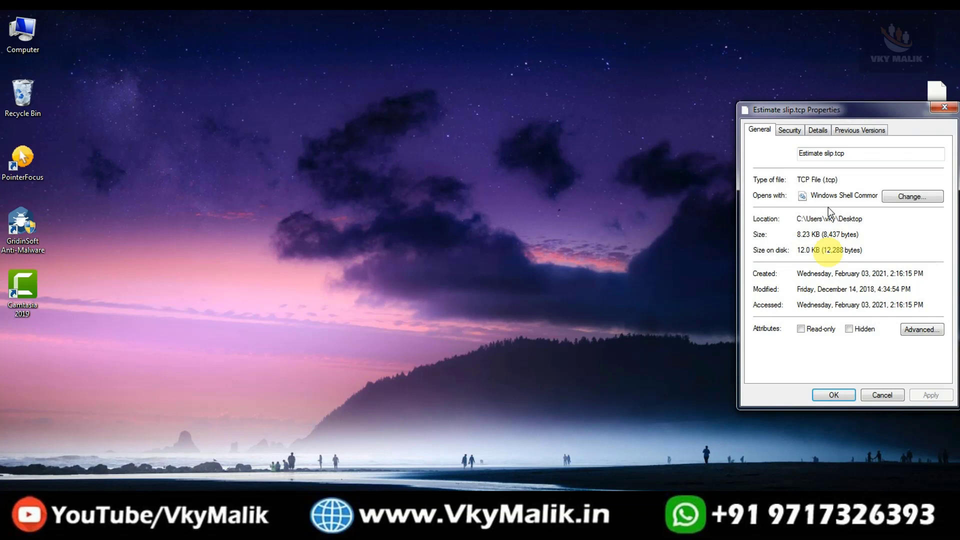
{"action": "left_click", "coordinate": [790, 131]}
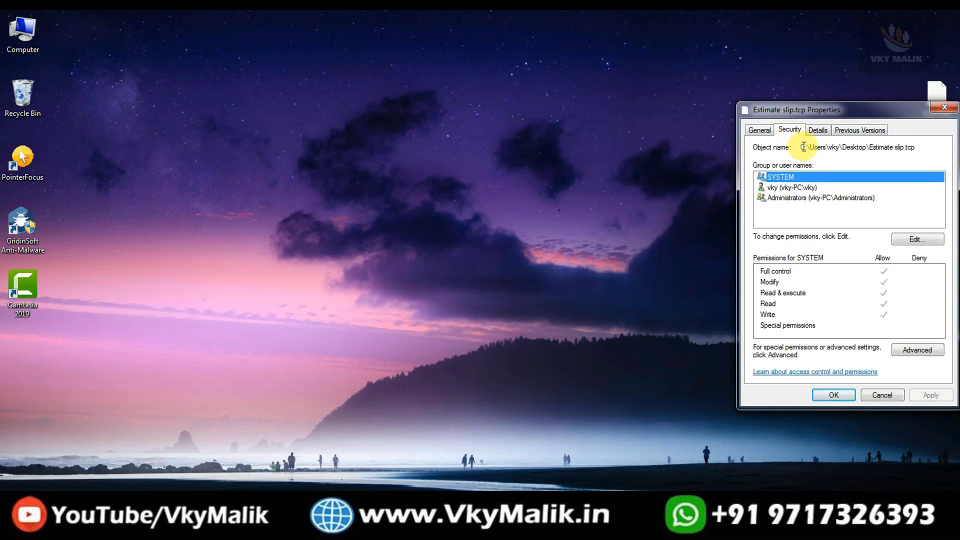
{"action": "left_click_drag", "start_coordinate": [803, 146], "coordinate": [916, 147]}
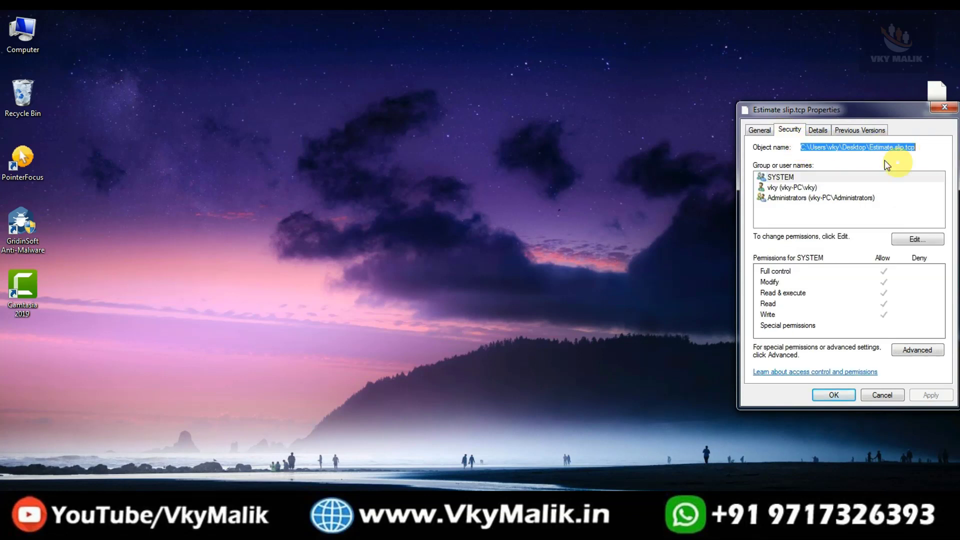
{"action": "right_click", "coordinate": [850, 147]}
{"action": "left_click", "coordinate": [835, 187]}
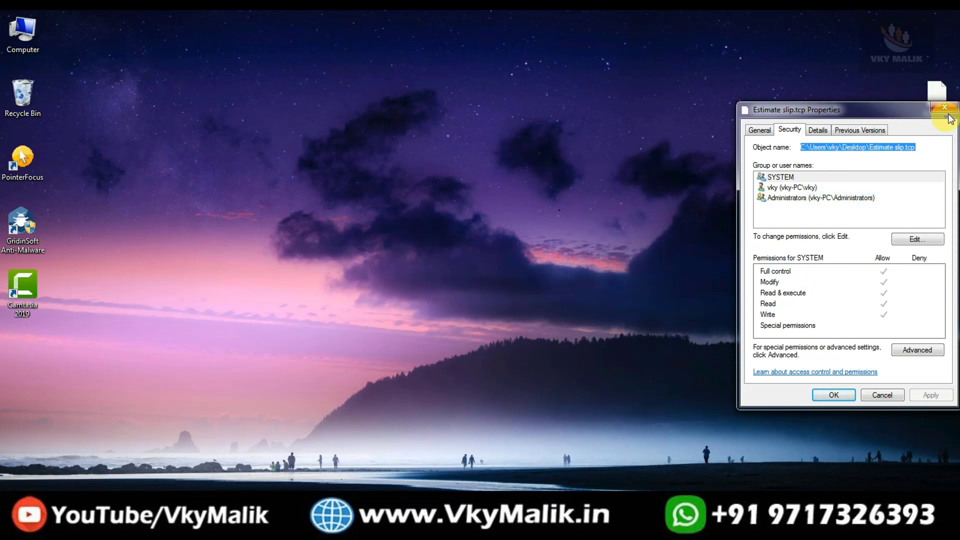
{"action": "left_click", "coordinate": [944, 107]}
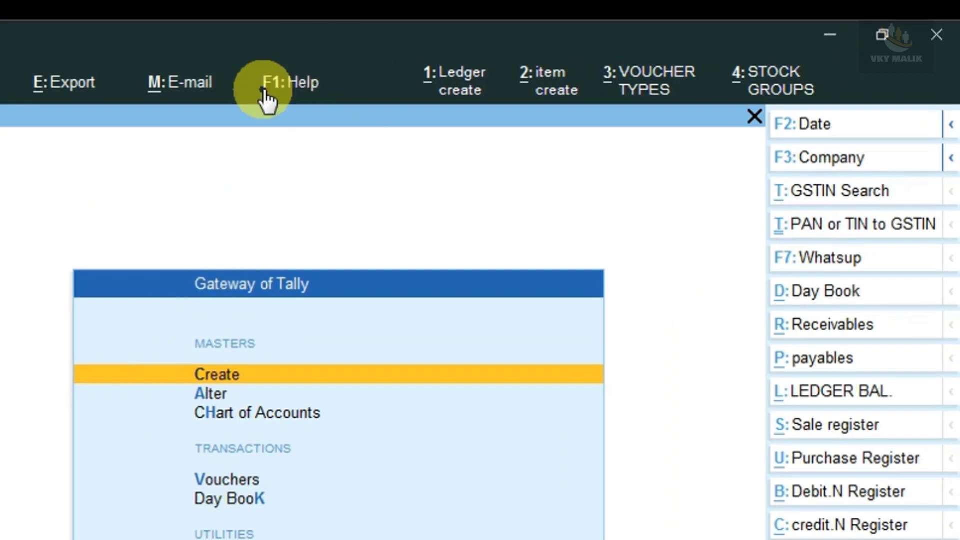
Step: Switch to TallyPrime and open the configuration of local TDL files under TDLs & AddOns
{"action": "left_click", "coordinate": [304, 89]}
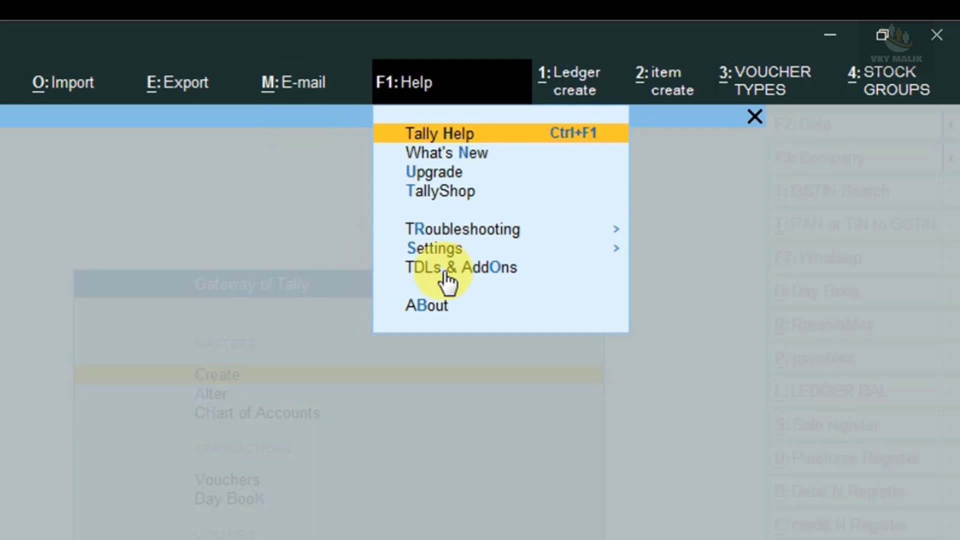
{"action": "key", "text": "Up"}
{"action": "key", "text": "Up"}
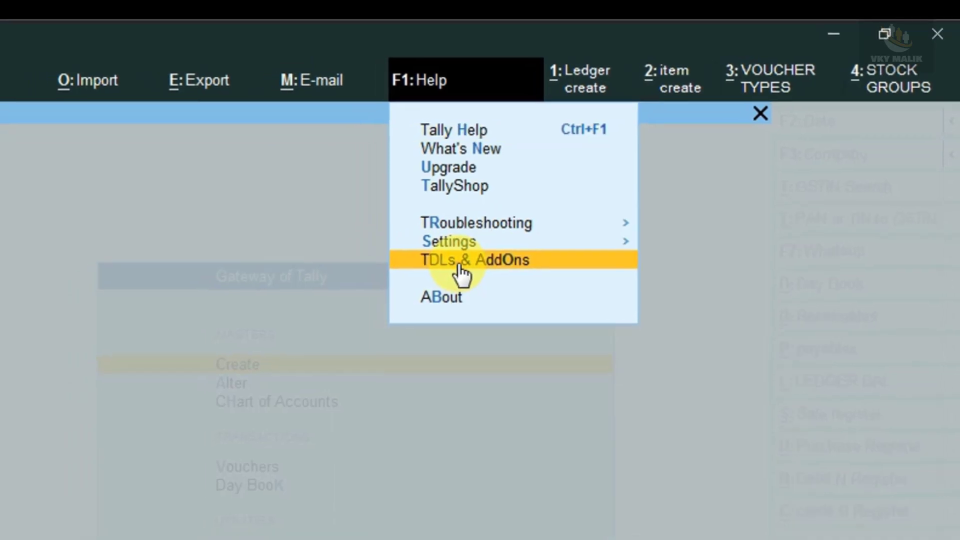
{"action": "left_click", "coordinate": [446, 270]}
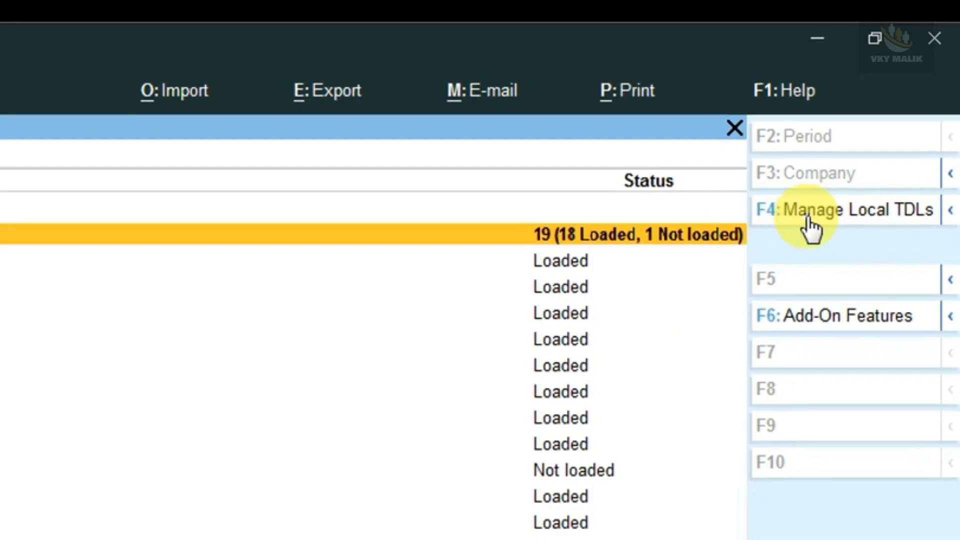
{"action": "left_click", "coordinate": [808, 220]}
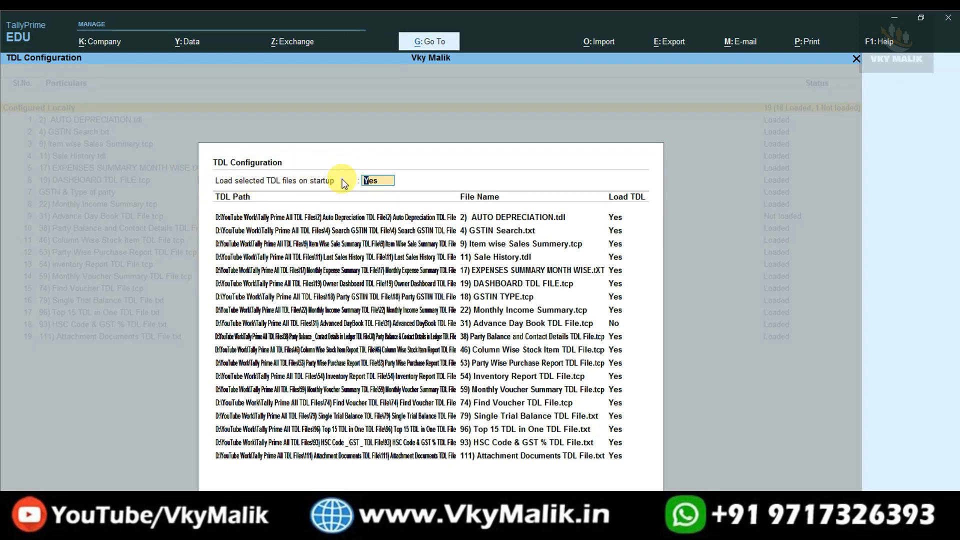
Step: Keep loading on startup as Yes and advance past all existing TDL entries to the blank row ending the list
{"action": "key", "text": "Return"}
{"action": "key", "text": "Return"}
{"action": "key", "text": "Return"}
{"action": "key", "text": "Return"}
{"action": "key", "text": "Return"}
{"action": "key", "text": "Return"}
{"action": "key", "text": "Return"}
{"action": "key", "text": "Return"}
{"action": "key", "text": "Return"}
{"action": "key", "text": "Return"}
{"action": "key", "text": "Return"}
{"action": "key", "text": "Return"}
{"action": "key", "text": "Return"}
{"action": "key", "text": "Return"}
{"action": "key", "text": "Return"}
{"action": "key", "text": "Return"}
{"action": "key", "text": "Return"}
{"action": "key", "text": "Return"}
{"action": "key", "text": "Return"}
{"action": "key", "text": "Return"}
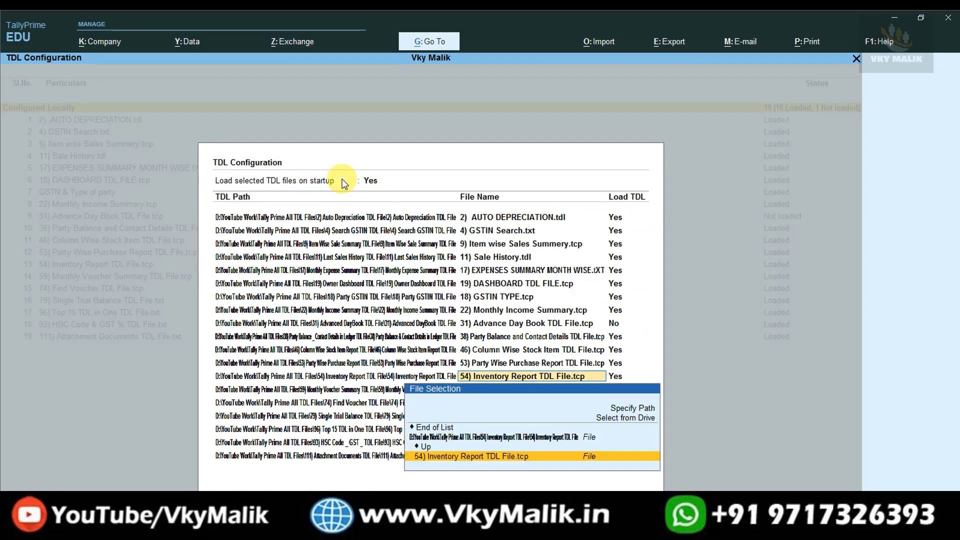
{"action": "key", "text": "Return"}
{"action": "key", "text": "Return"}
{"action": "key", "text": "Return"}
{"action": "key", "text": "Return"}
{"action": "key", "text": "Return"}
{"action": "key", "text": "Return"}
{"action": "key", "text": "Return"}
{"action": "key", "text": "Return"}
{"action": "key", "text": "Return"}
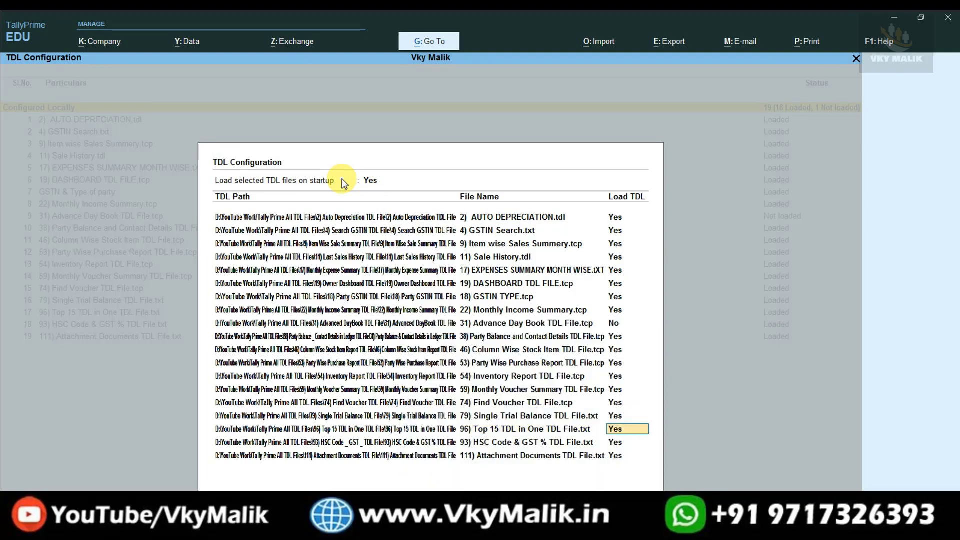
{"action": "key", "text": "Return"}
{"action": "key", "text": "Return"}
{"action": "key", "text": "Return"}
{"action": "key", "text": "Return"}
{"action": "key", "text": "Return"}
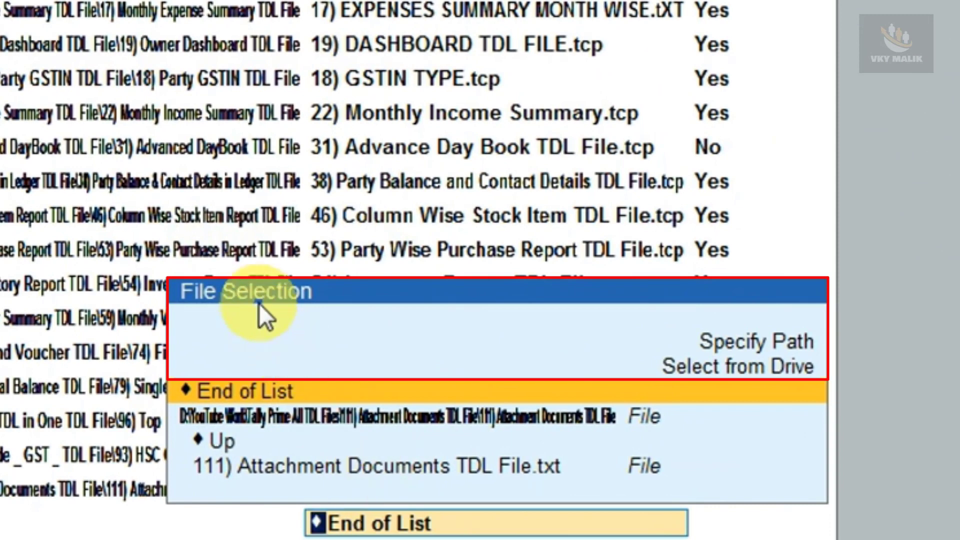
Step: Add Estimate slip.tcp as a local TDL by specifying its copied path, save the configuration and return to the Gateway of Tally
{"action": "key", "text": "Up"}
{"action": "key", "text": "Up"}
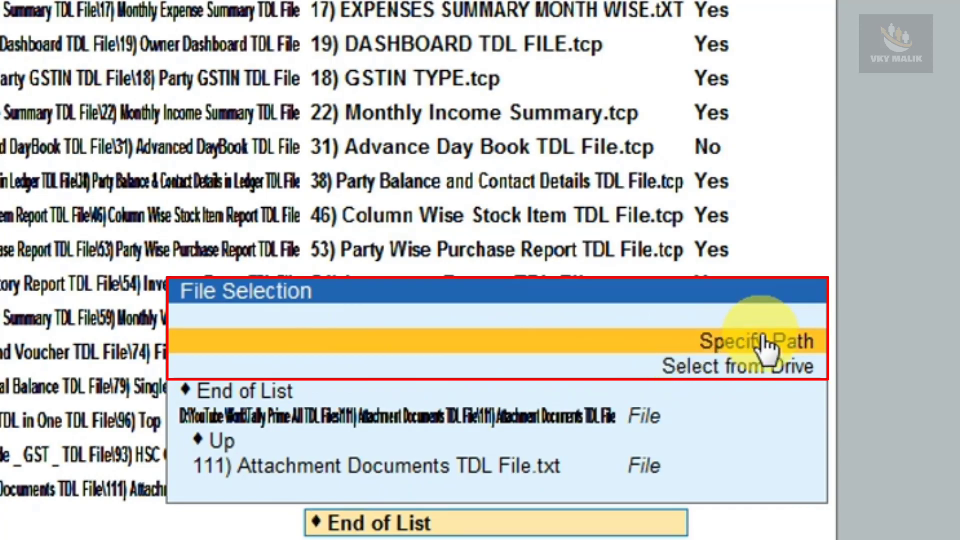
{"action": "key", "text": "Down"}
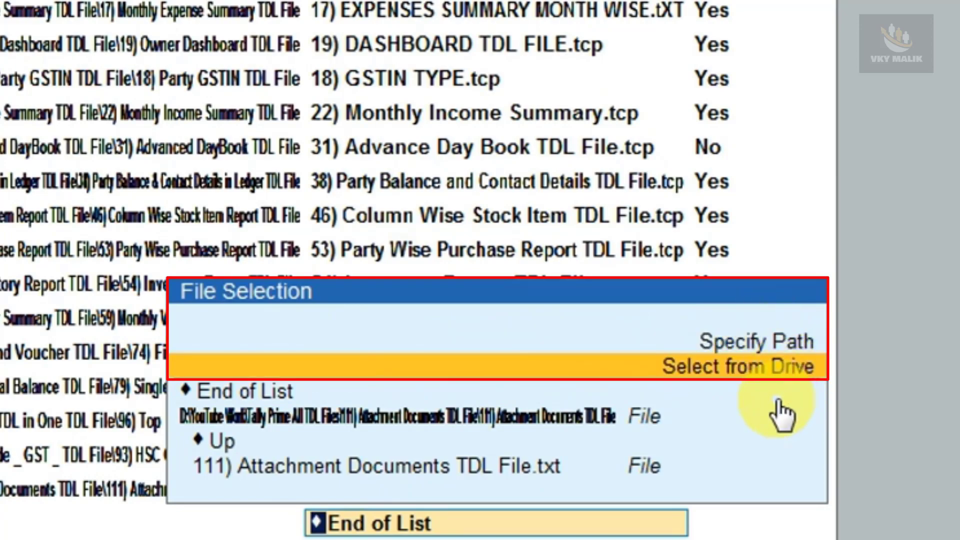
{"action": "key", "text": "Up"}
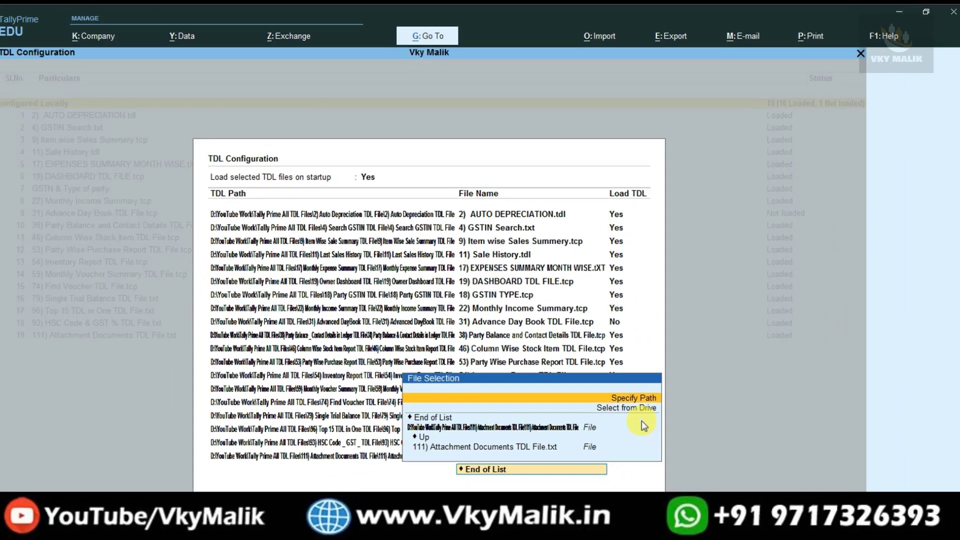
{"action": "key", "text": "Return"}
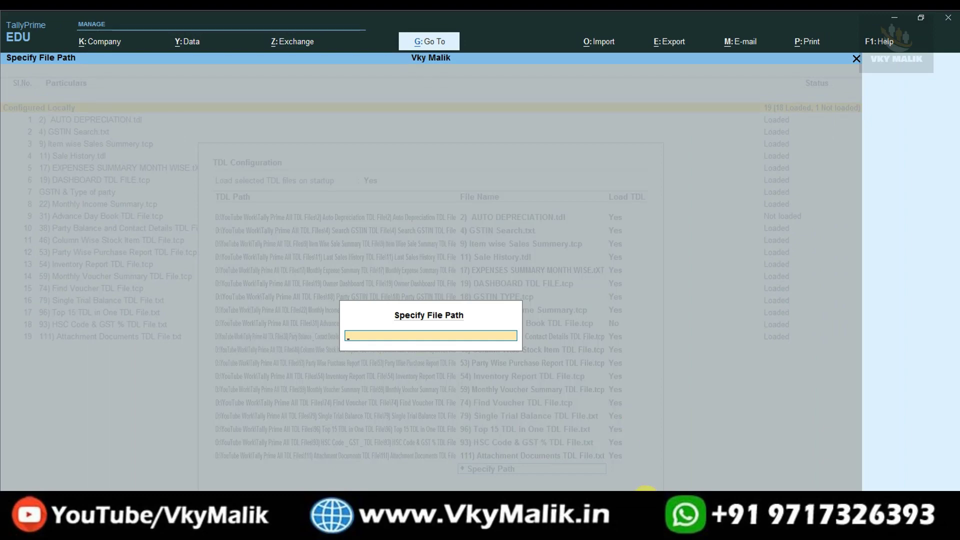
{"action": "key", "text": "ctrl+alt+v"}
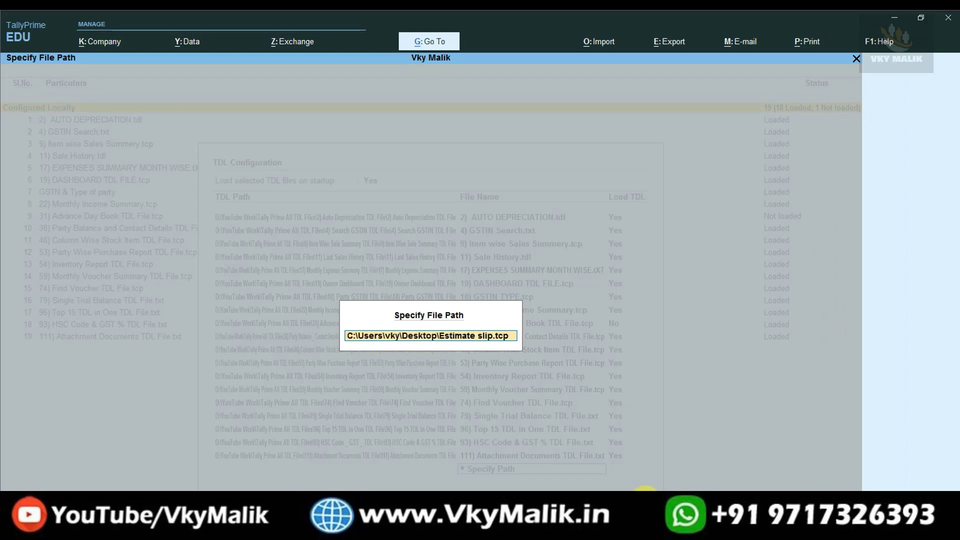
{"action": "key", "text": "Return"}
{"action": "key", "text": "Return"}
{"action": "key", "text": "Return"}
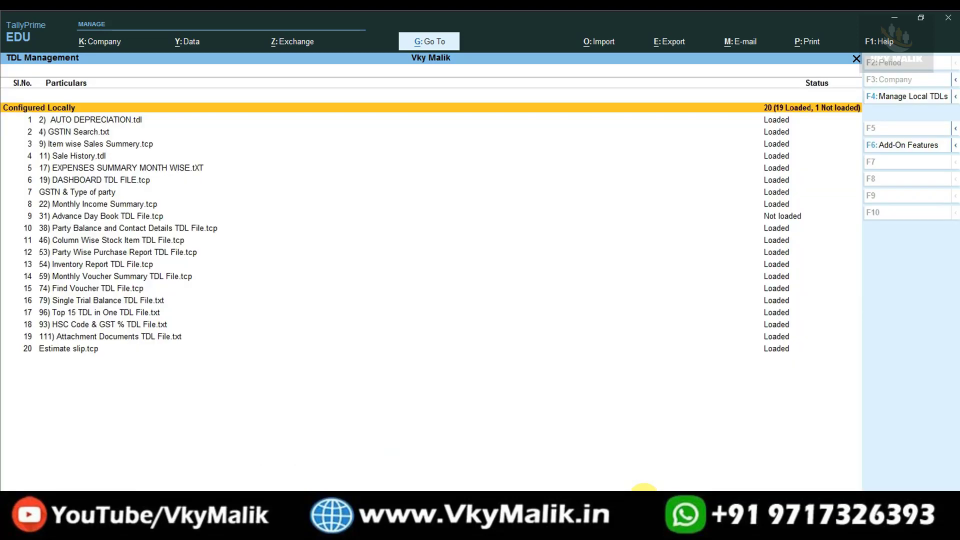
{"action": "left_click", "coordinate": [88, 350]}
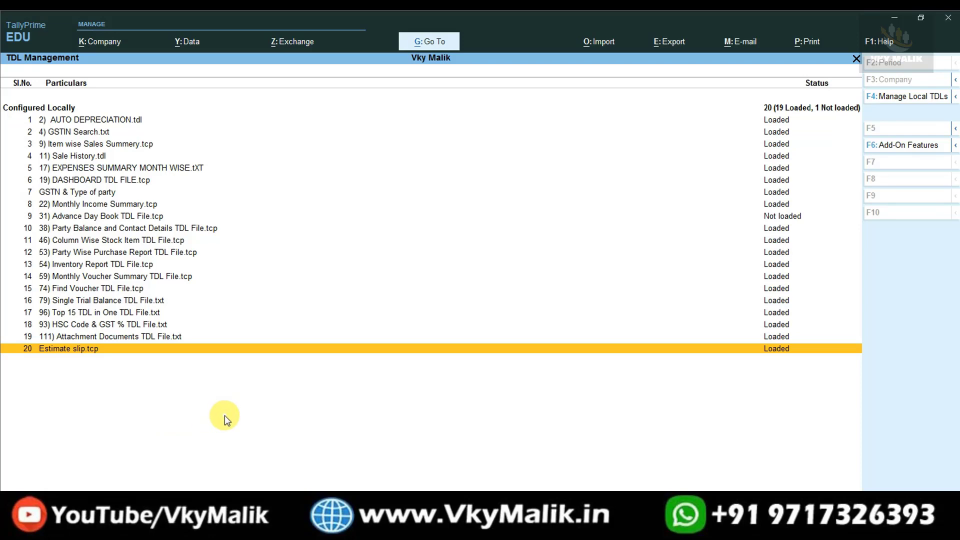
{"action": "key", "text": "Escape"}
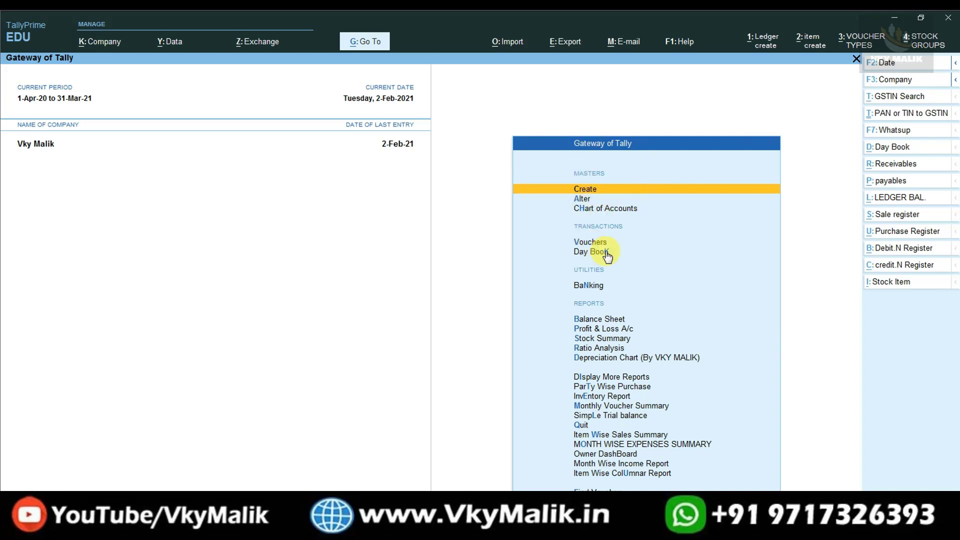
Step: Open voucher entry and switch it to a new Sales voucher
{"action": "key", "text": "Down"}
{"action": "key", "text": "Down"}
{"action": "key", "text": "Down"}
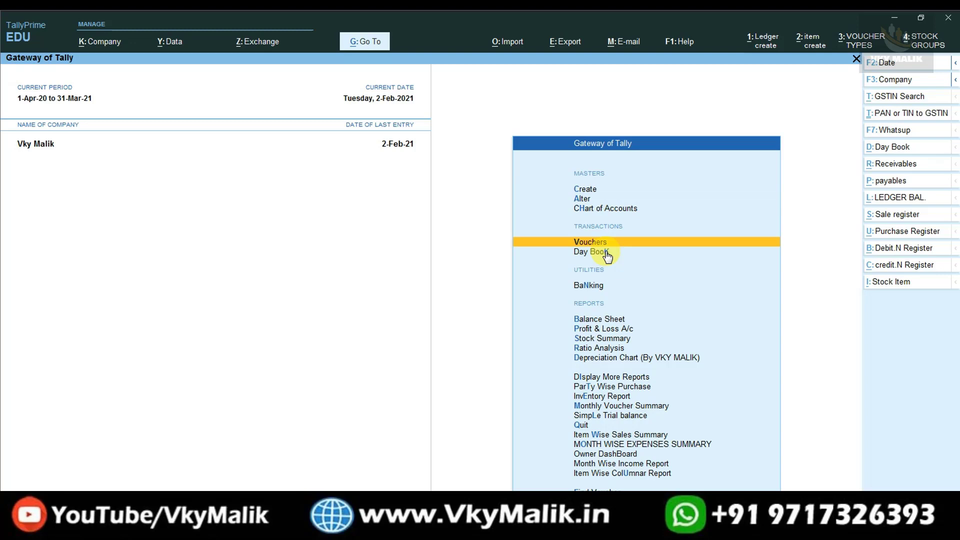
{"action": "key", "text": "Return"}
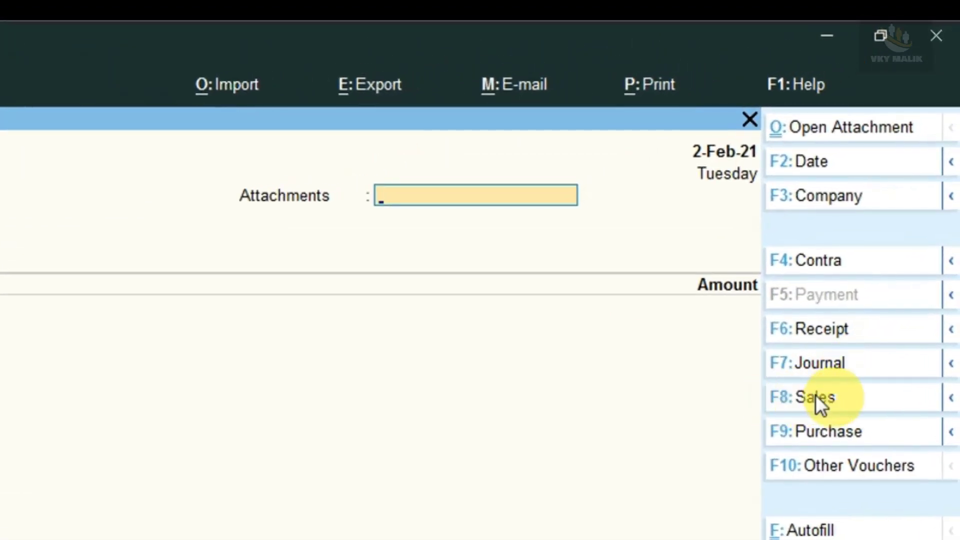
{"action": "left_click", "coordinate": [815, 397]}
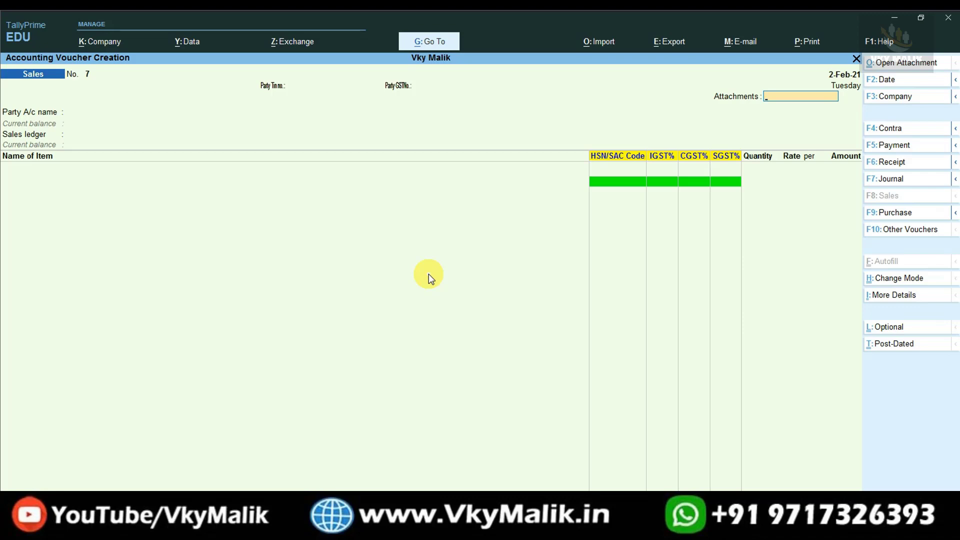
Step: Set the party account to Sumit Telecome (Customer) with its default details, and the sales ledger to Sales
{"action": "key", "text": "Return"}
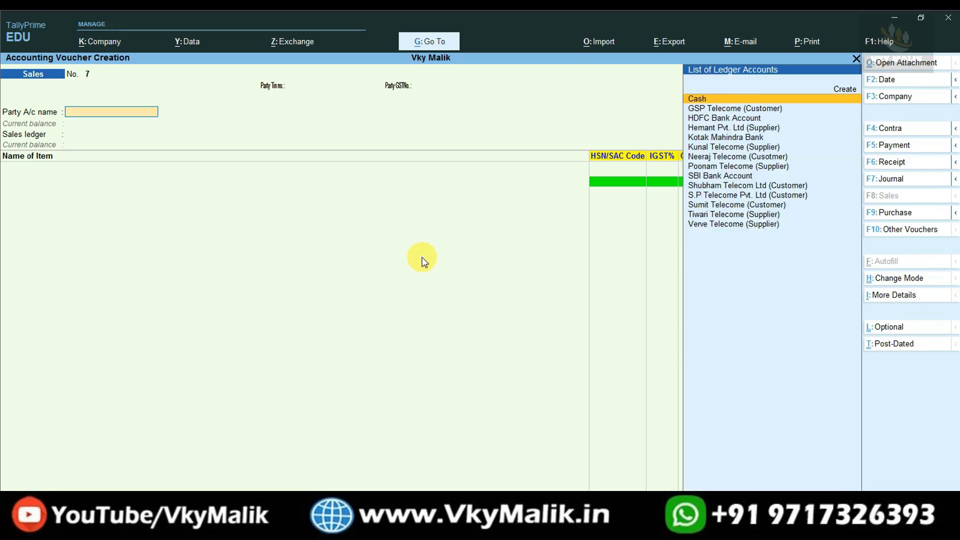
{"action": "type", "text": "c"}
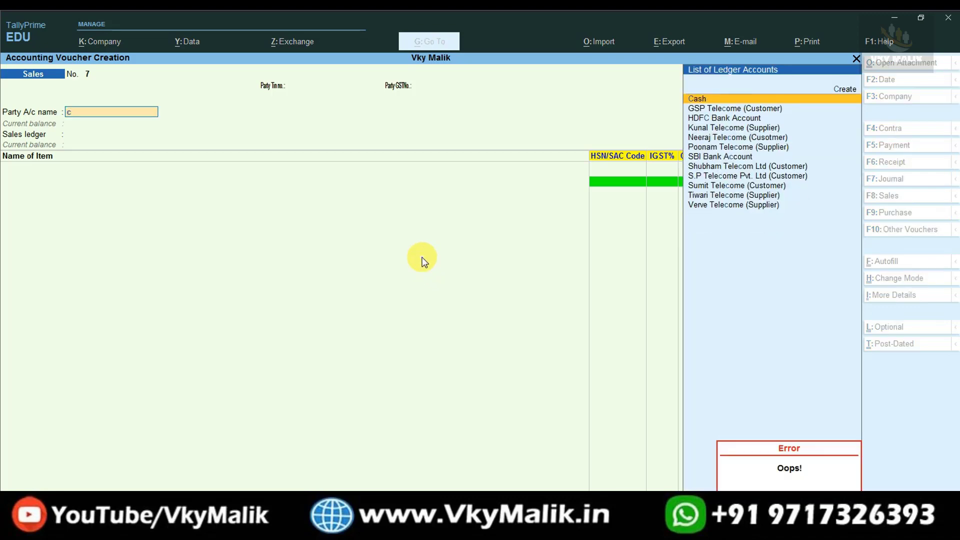
{"action": "type", "text": "u"}
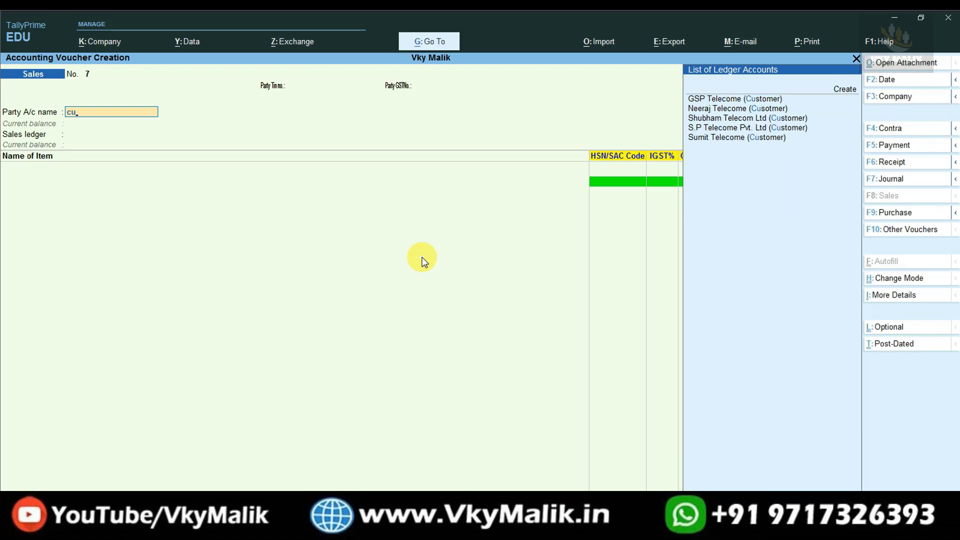
{"action": "key", "text": "Down"}
{"action": "key", "text": "Down"}
{"action": "key", "text": "Down"}
{"action": "key", "text": "Down"}
{"action": "key", "text": "Down"}
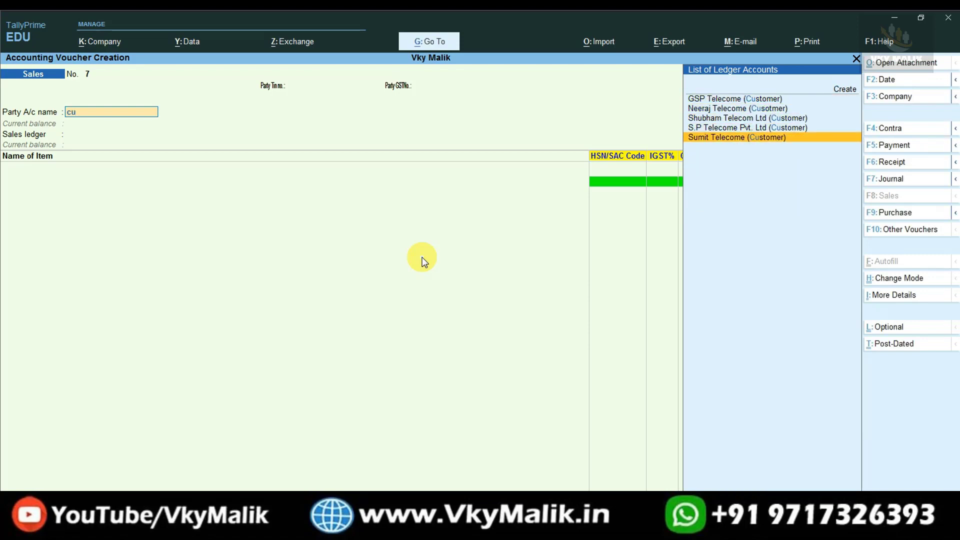
{"action": "key", "text": "Return"}
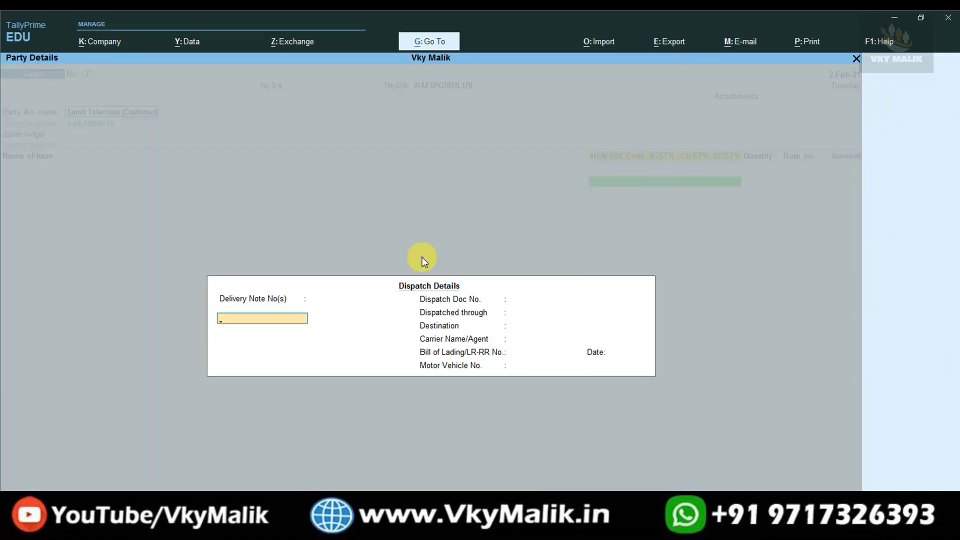
{"action": "key", "text": "BackSpace"}
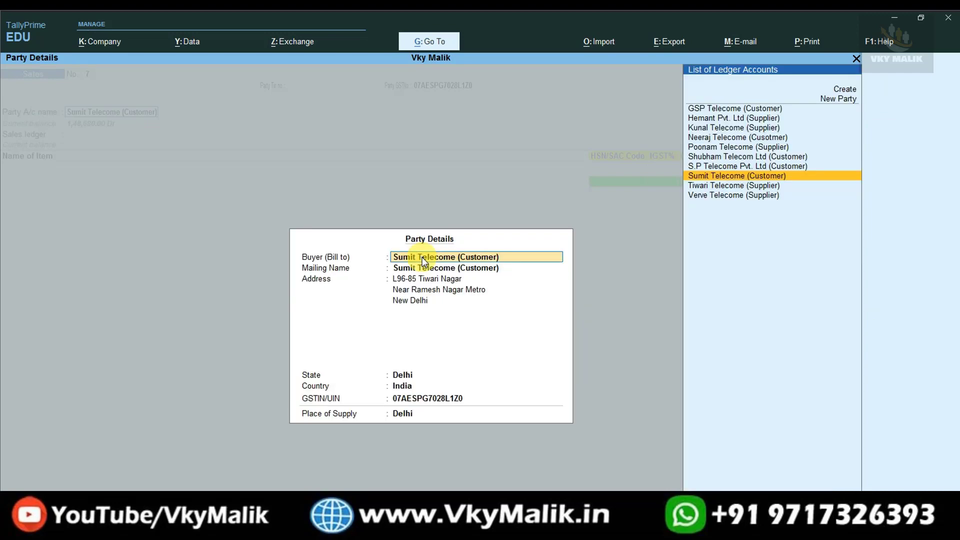
{"action": "key", "text": "ctrl+a"}
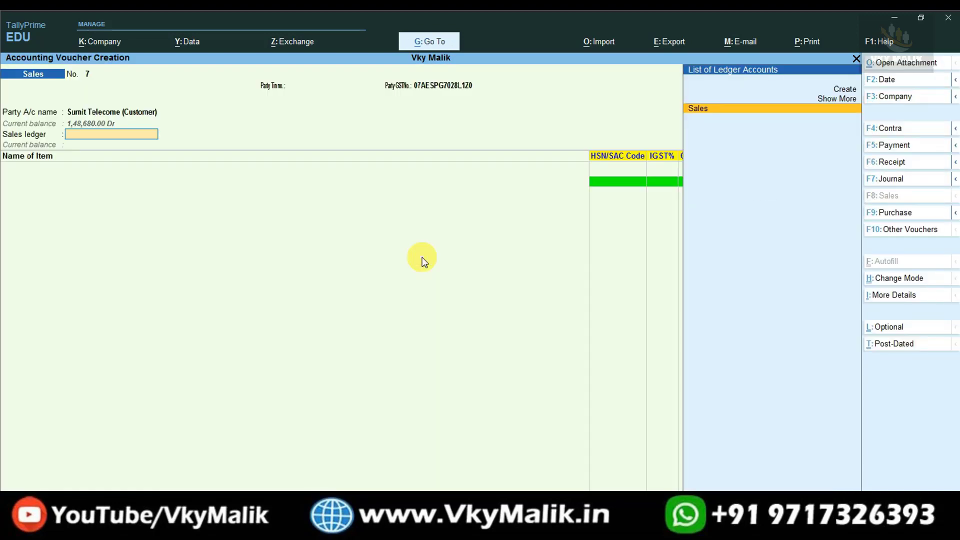
{"action": "key", "text": "Return"}
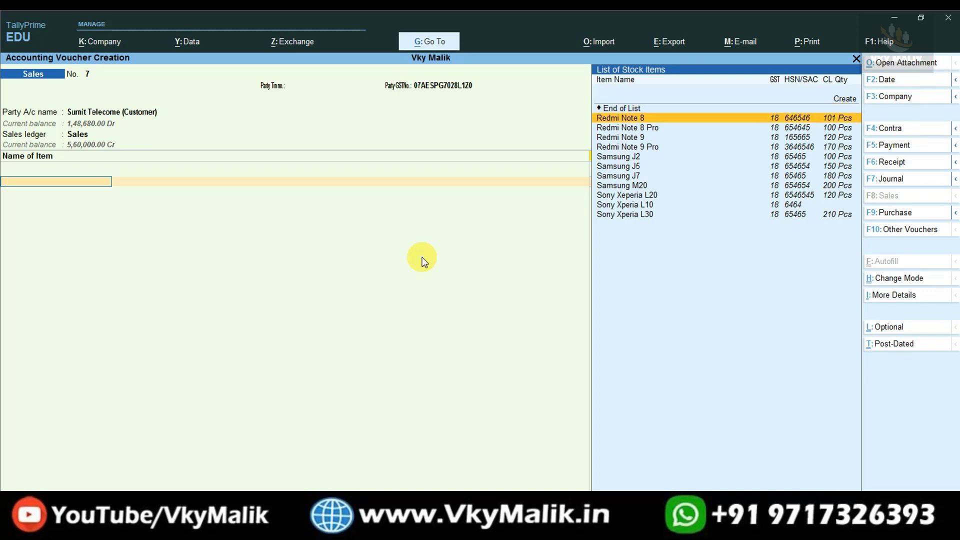
Step: Add the stock item Redmi Note 8 to the sales voucher with a quantity of 1
{"action": "key", "text": "Return"}
{"action": "key", "text": "Return"}
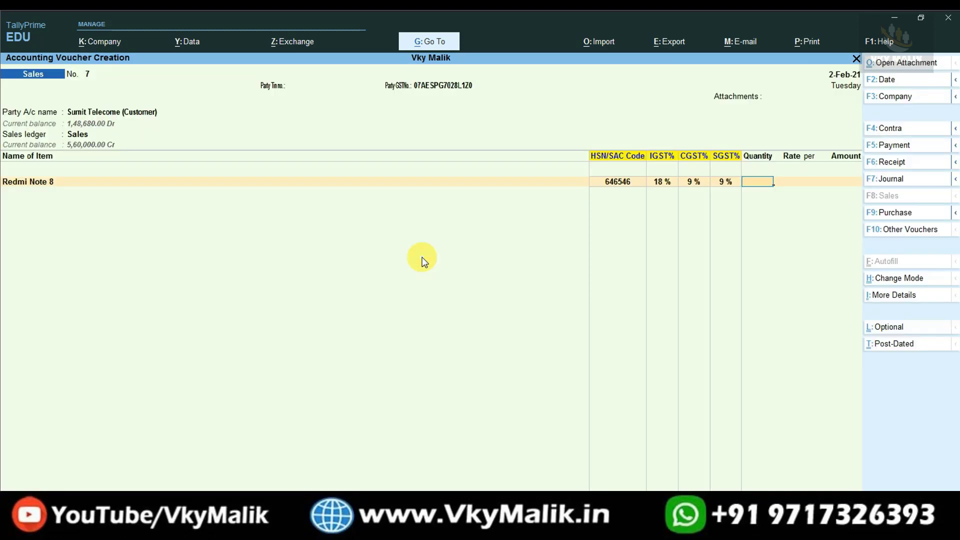
{"action": "type", "text": "1"}
{"action": "key", "text": "Return"}
{"action": "key", "text": "Return"}
{"action": "key", "text": "Return"}
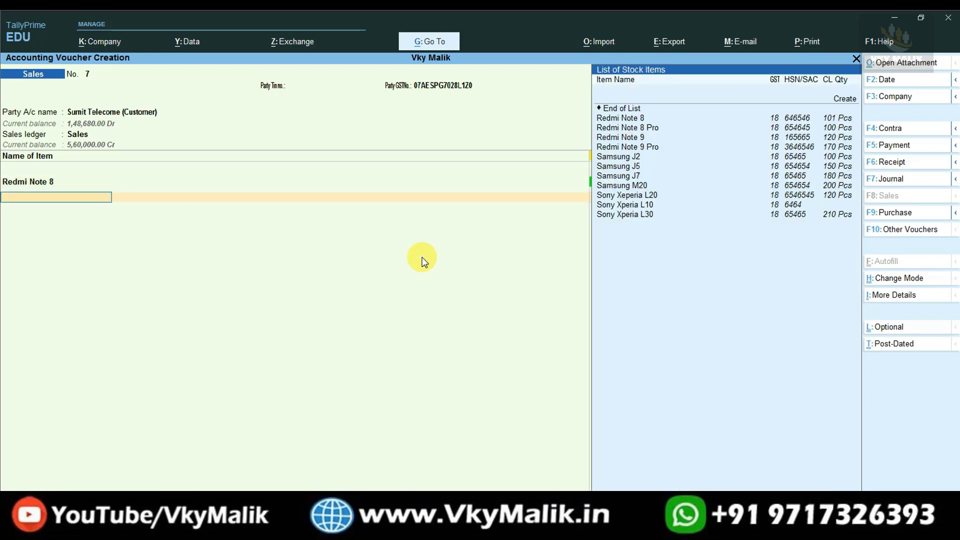
Step: Add the stock item Redmi Note 8 Pro to the sales voucher with a quantity of 1 at a rate of 18,000
{"action": "key", "text": "Down"}
{"action": "key", "text": "Down"}
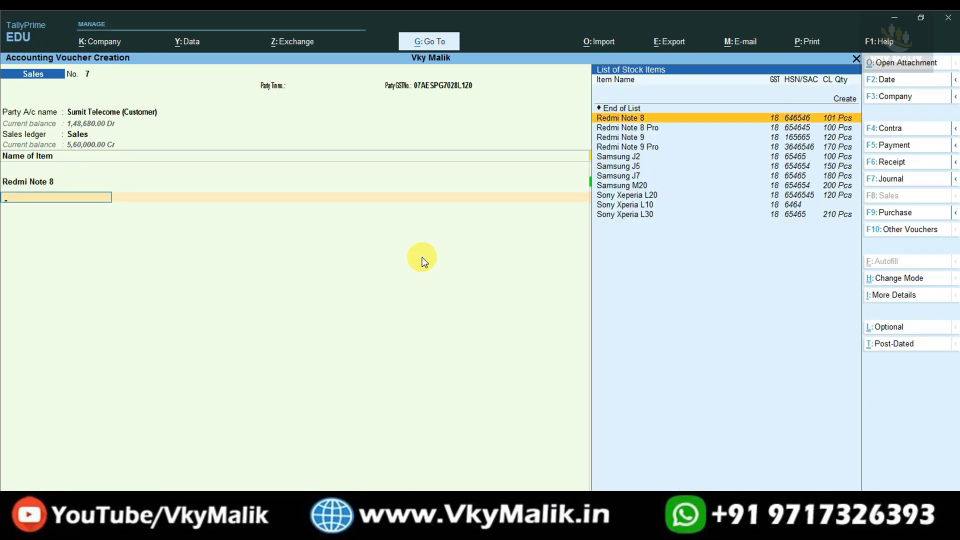
{"action": "key", "text": "Return"}
{"action": "key", "text": "Return"}
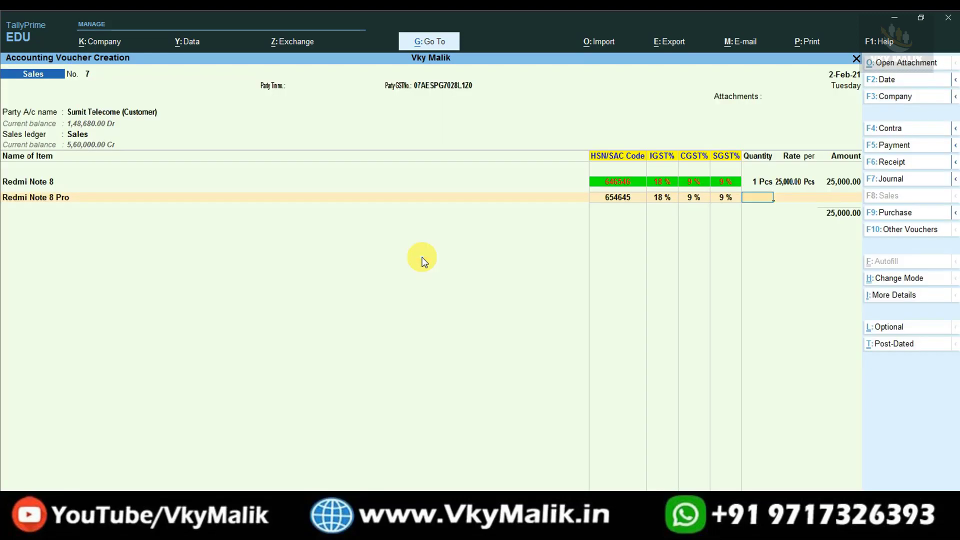
{"action": "type", "text": "1"}
{"action": "key", "text": "Return"}
{"action": "key", "text": "Return"}
{"action": "key", "text": "Return"}
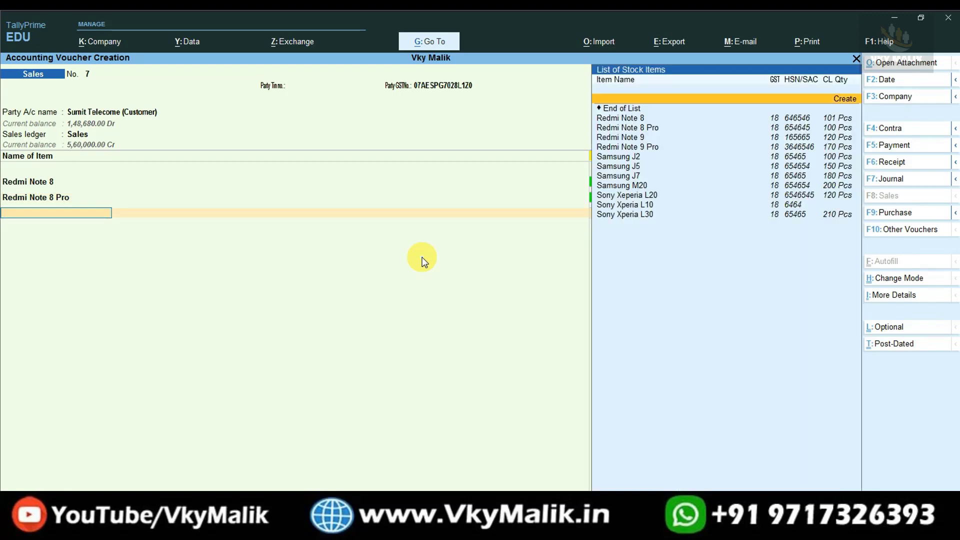
Step: Add the stock item Redmi Note 9 with a quantity of 1 at a rate of 20,000
{"action": "key", "text": "Down"}
{"action": "key", "text": "Down"}
{"action": "key", "text": "Down"}
{"action": "key", "text": "Return"}
{"action": "key", "text": "Return"}
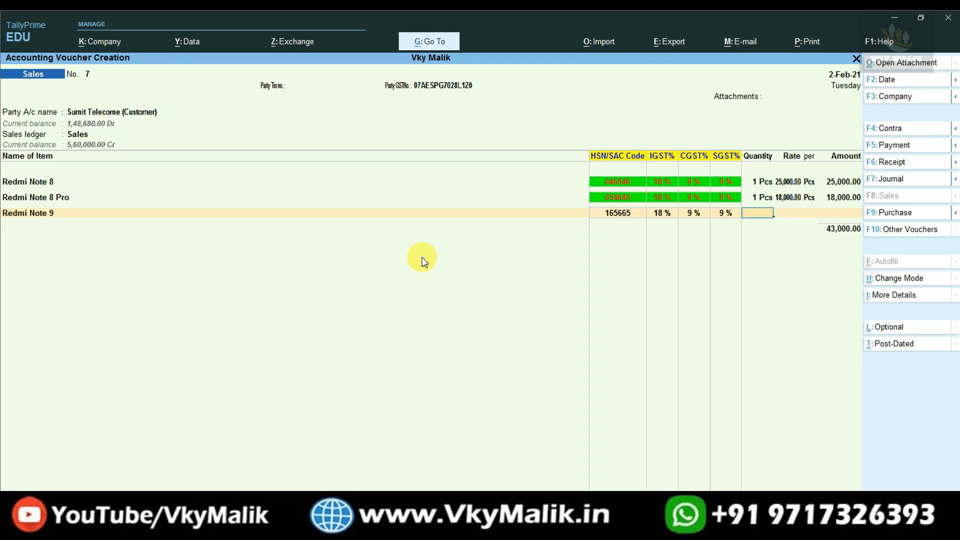
{"action": "type", "text": "1"}
{"action": "key", "text": "Return"}
{"action": "key", "text": "Return"}
{"action": "key", "text": "BackSpace"}
{"action": "type", "text": "20000"}
{"action": "key", "text": "Return"}
{"action": "key", "text": "Return"}
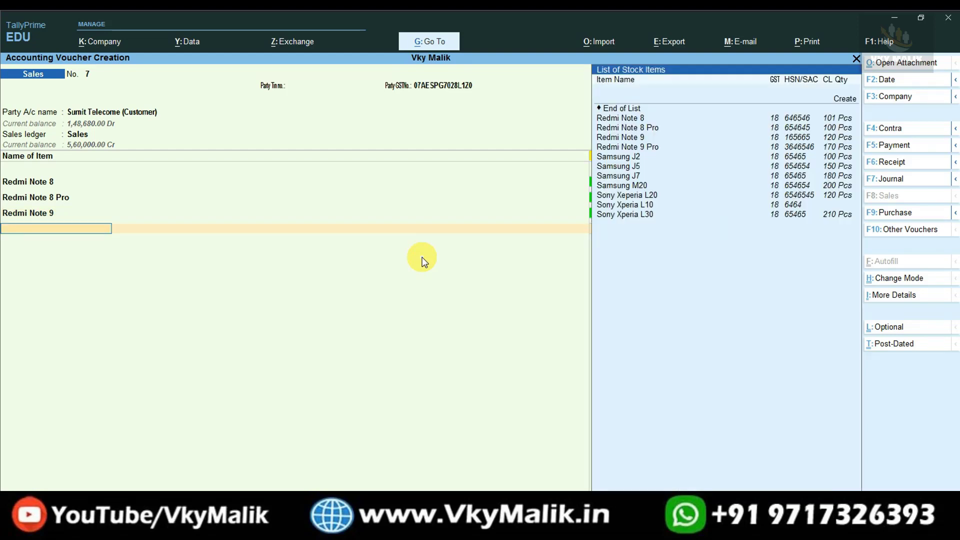
Step: Add the stock item Sony Xperia L30 with a quantity of 1 at a rate of 18,500, and end the item list
{"action": "key", "text": "Down"}
{"action": "key", "text": "Down"}
{"action": "key", "text": "Down"}
{"action": "key", "text": "Down"}
{"action": "key", "text": "Down"}
{"action": "key", "text": "Down"}
{"action": "key", "text": "Down"}
{"action": "key", "text": "Down"}
{"action": "key", "text": "Down"}
{"action": "key", "text": "Down"}
{"action": "key", "text": "Down"}
{"action": "key", "text": "Down"}
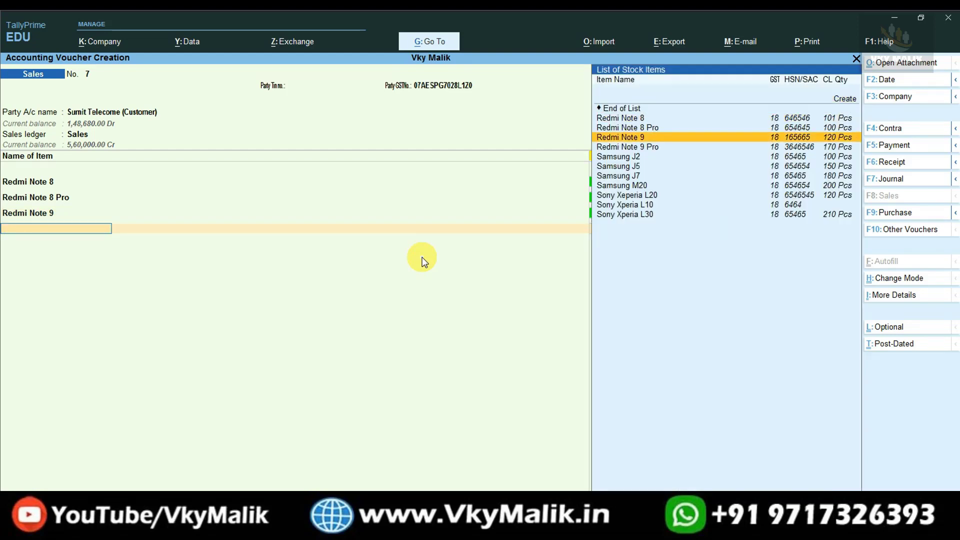
{"action": "key", "text": "Return"}
{"action": "key", "text": "Return"}
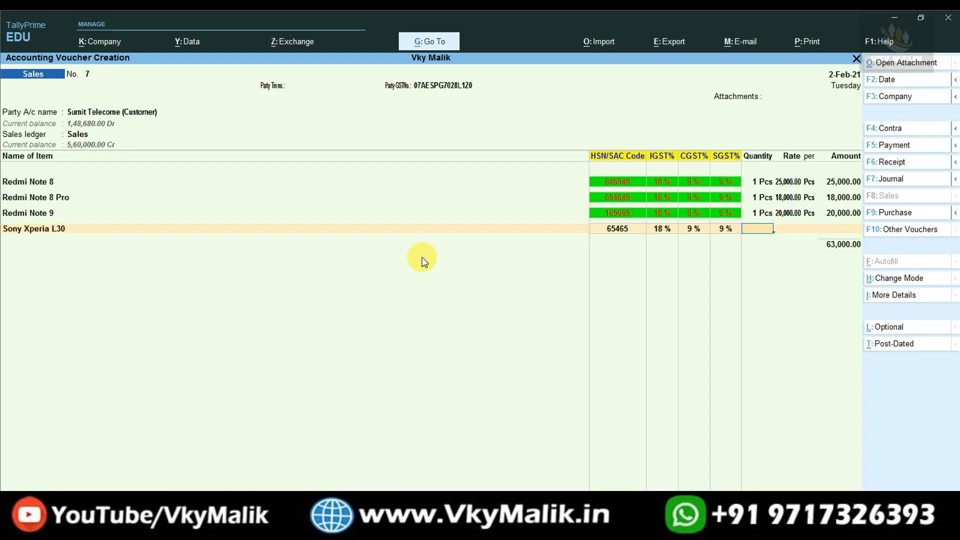
{"action": "type", "text": "1"}
{"action": "key", "text": "Return"}
{"action": "type", "text": "18,500"}
{"action": "key", "text": "Return"}
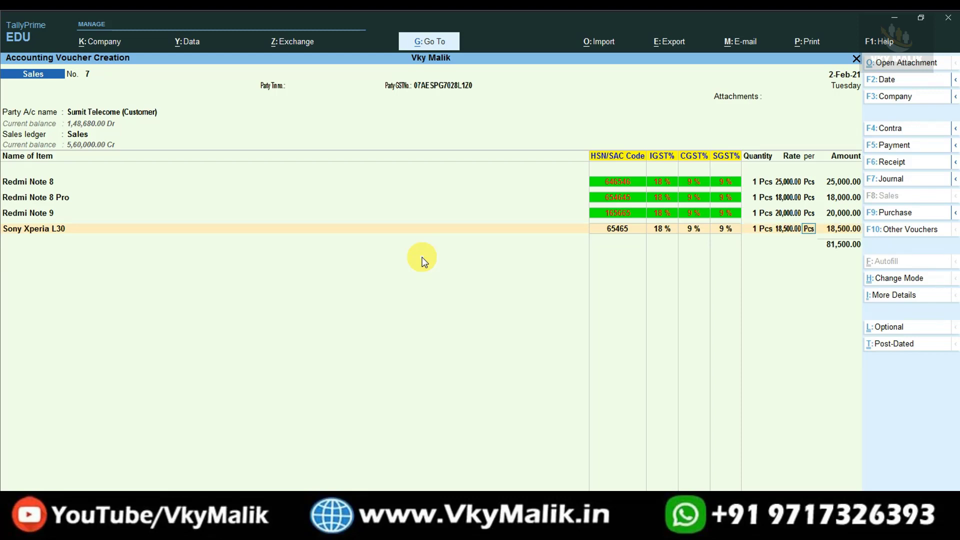
{"action": "key", "text": "Return"}
{"action": "key", "text": "Return"}
Step: Add the tax ledgers Output CGST@ 9% and Output SGST@ 9% with their calculated amounts, and save the sales voucher
{"action": "type", "text": "Cgst"}
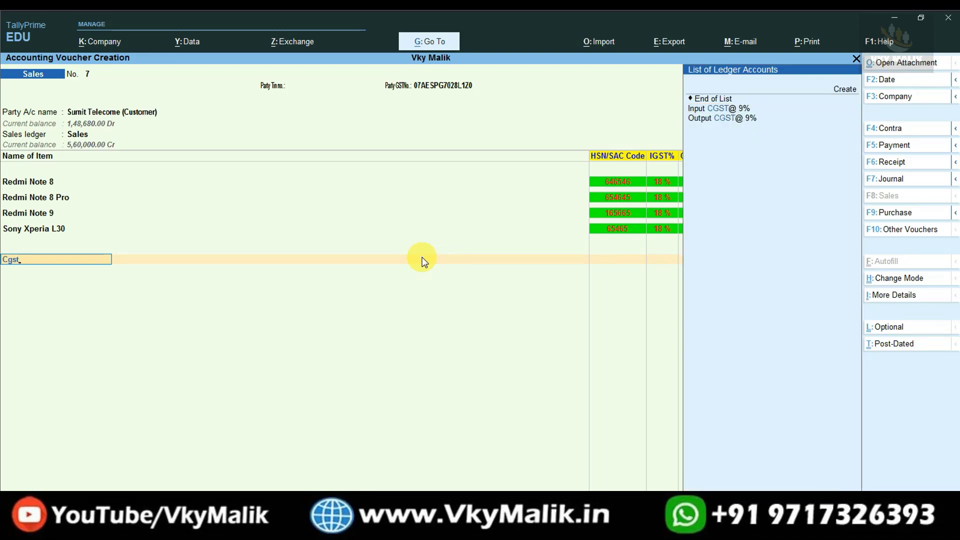
{"action": "key", "text": "Down"}
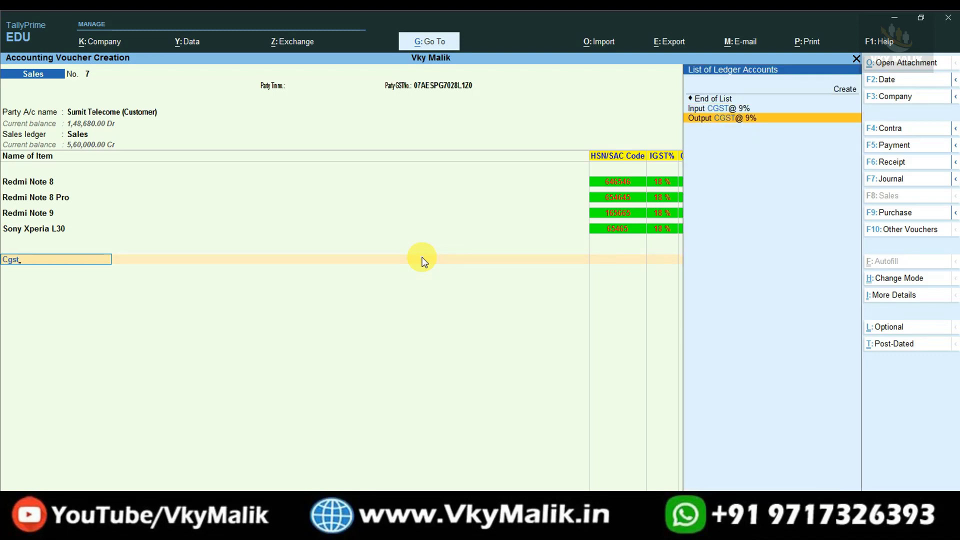
{"action": "key", "text": "Return"}
{"action": "key", "text": "Return"}
{"action": "type", "text": "Sgst"}
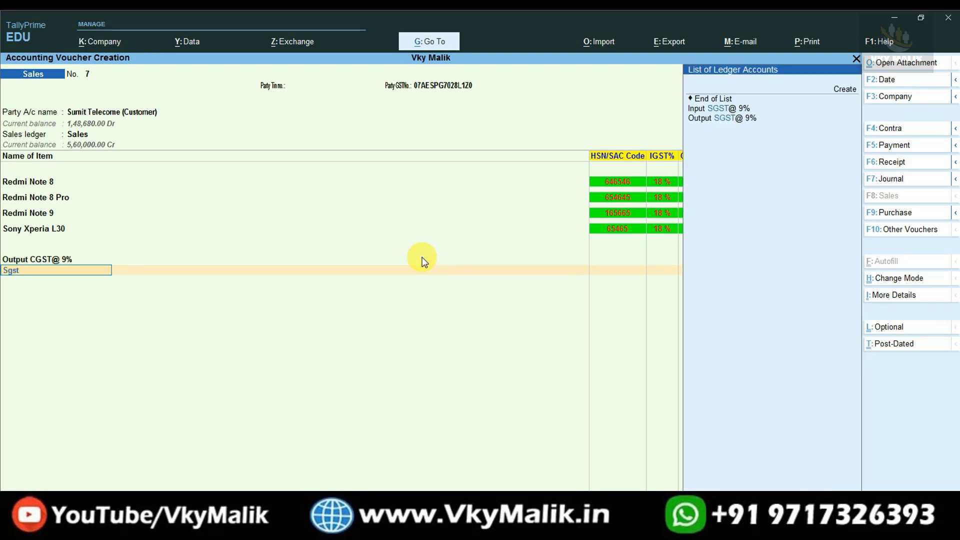
{"action": "key", "text": "Down"}
{"action": "key", "text": "Return"}
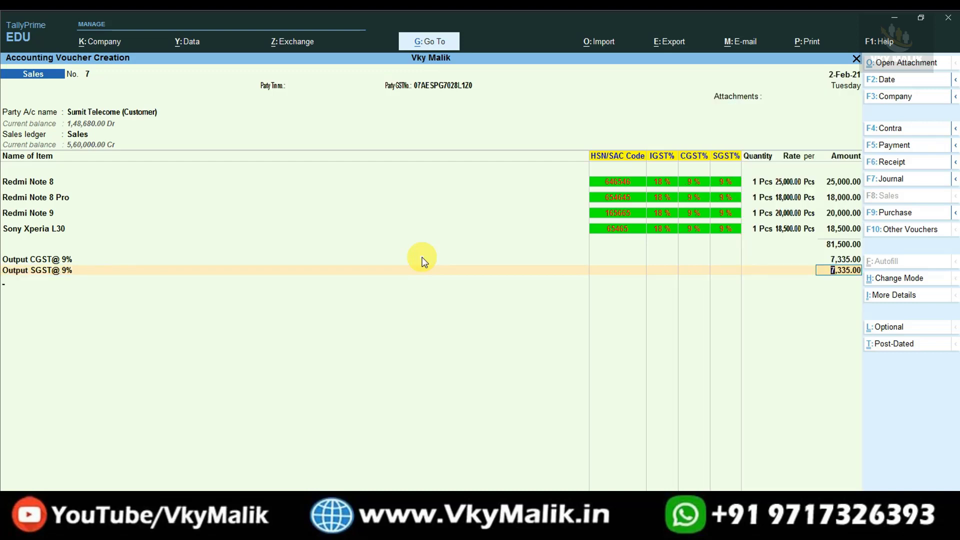
{"action": "key", "text": "Return"}
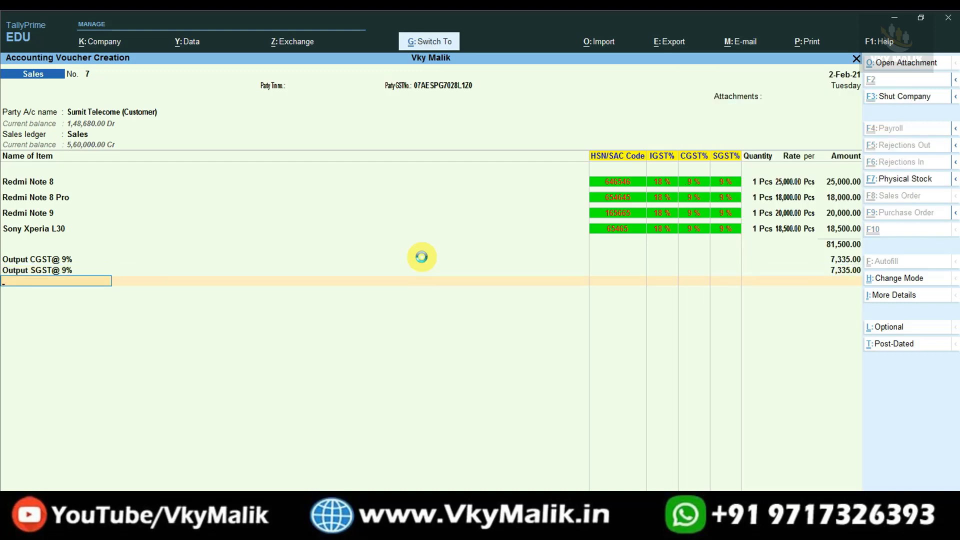
{"action": "key", "text": "ctrl+a"}
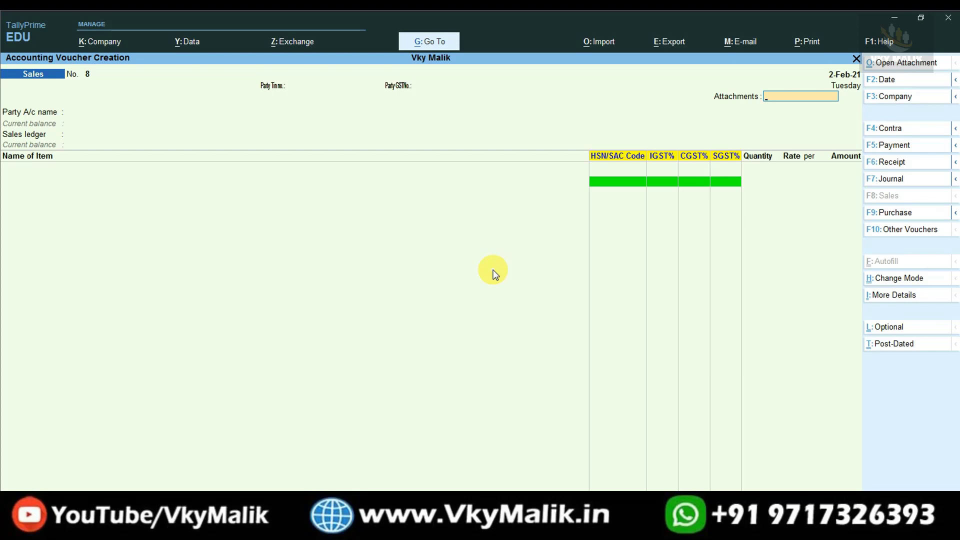
Step: Reopen the just-saved sales voucher, examine its Estimate Slip print preview at enlarged size, and close the preview and the voucher
{"action": "key", "text": "Page_Up"}
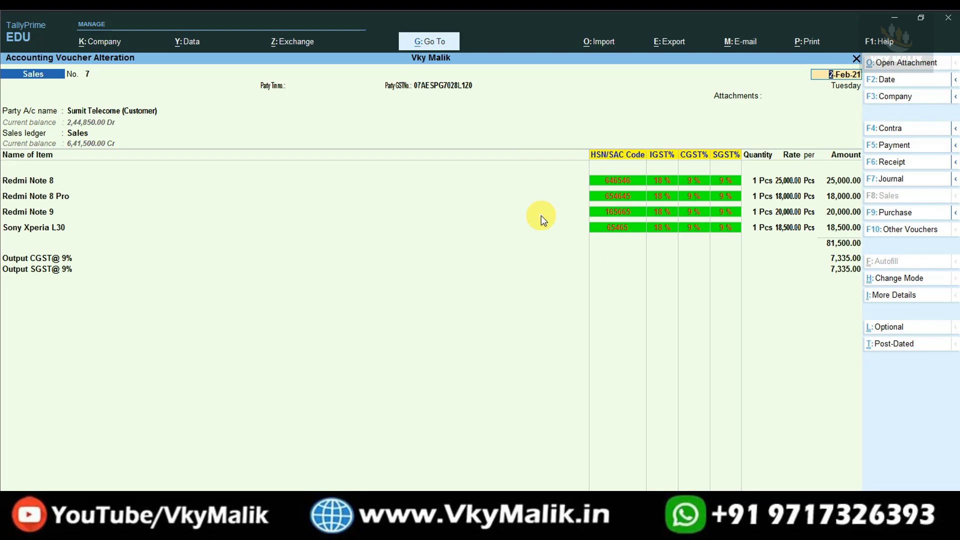
{"action": "key", "text": "alt+p"}
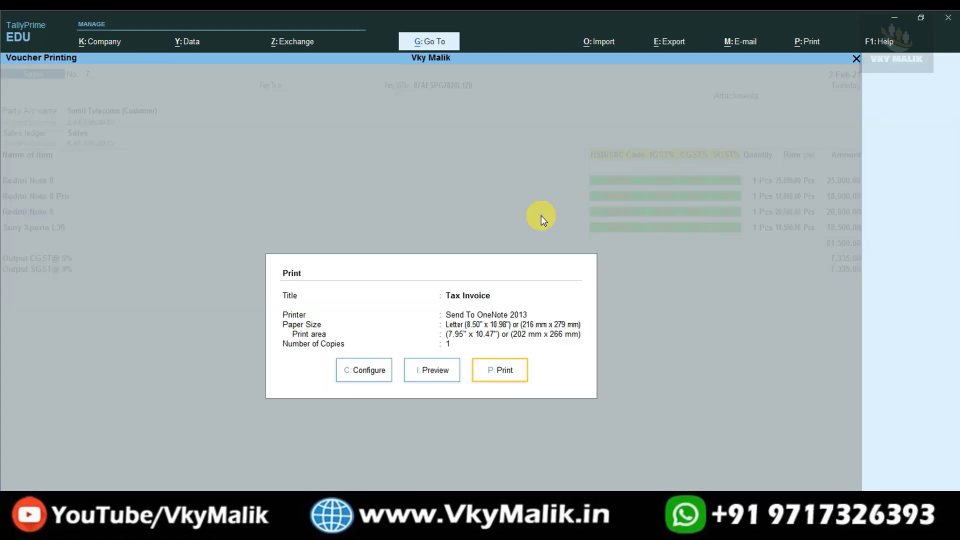
{"action": "left_click", "coordinate": [434, 381]}
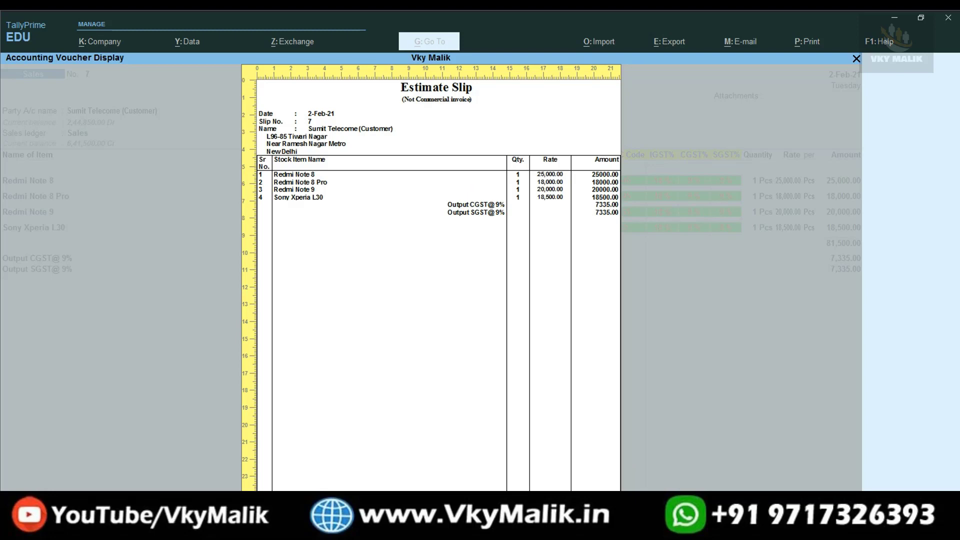
{"action": "key", "text": "alt+z"}
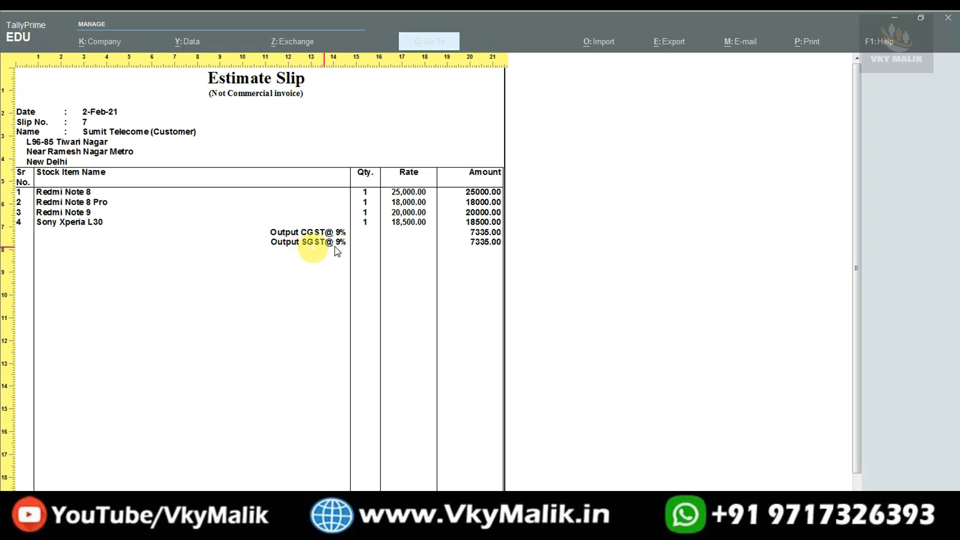
{"action": "scroll", "coordinate": [322, 250], "scroll_direction": "down", "scroll_amount": 5}
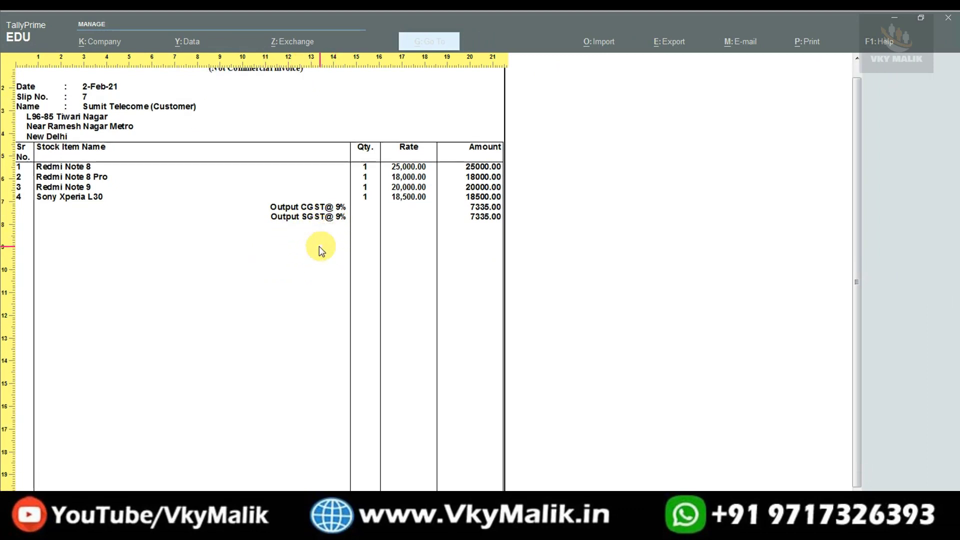
{"action": "scroll", "coordinate": [319, 249], "scroll_direction": "up", "scroll_amount": 5}
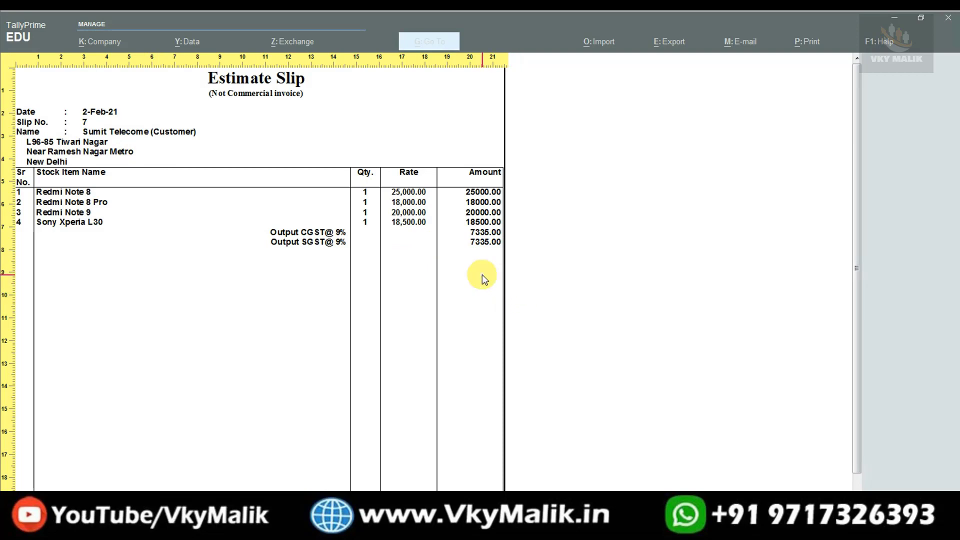
{"action": "key", "text": "Escape"}
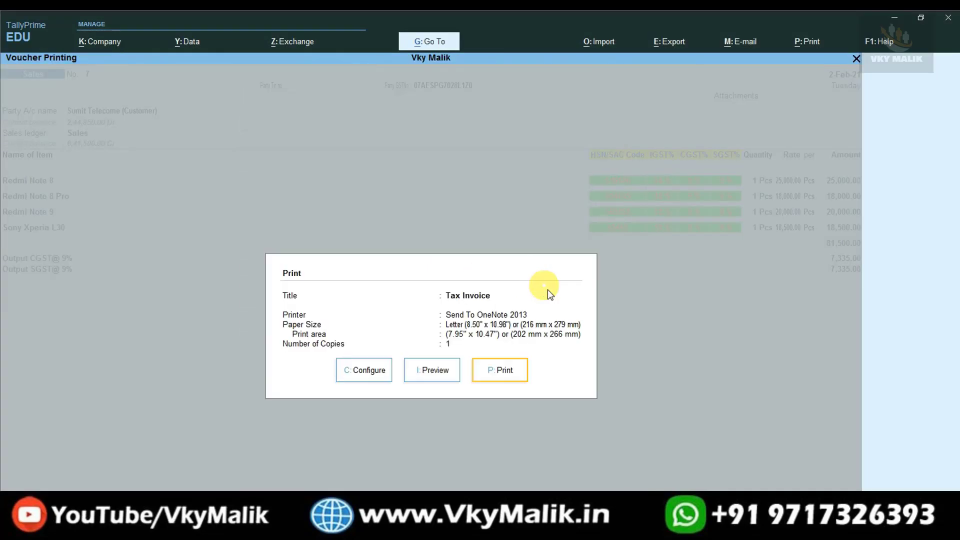
{"action": "key", "text": "Escape"}
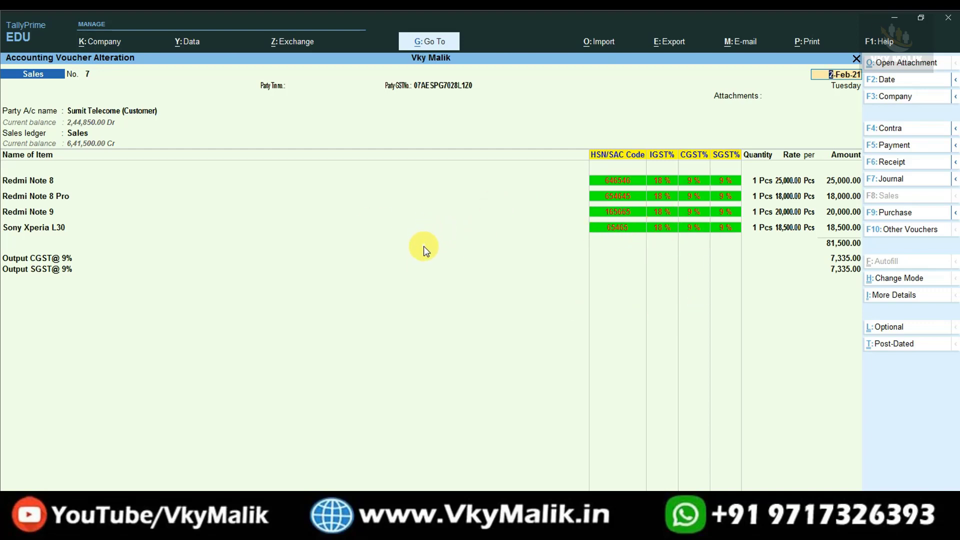
{"action": "key", "text": "Escape"}
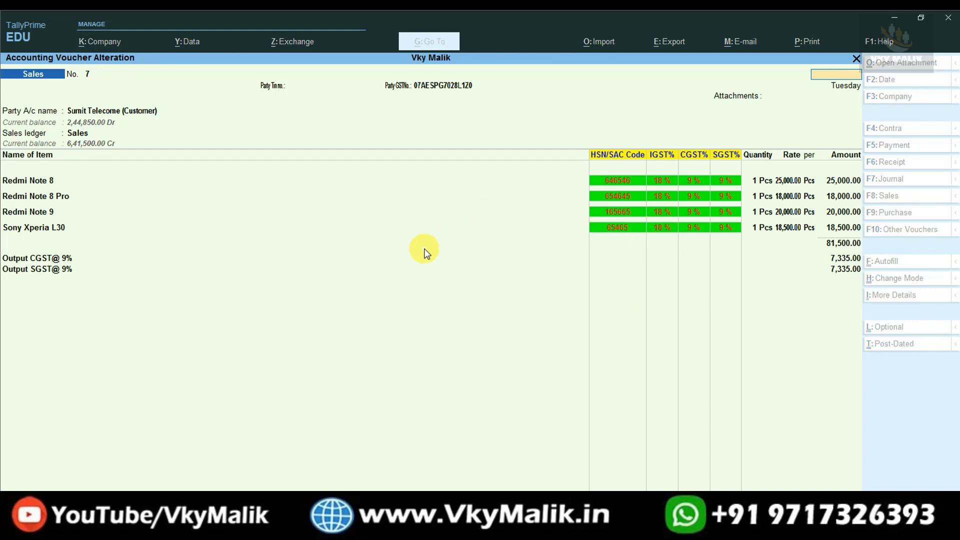
{"action": "key", "text": "Escape"}
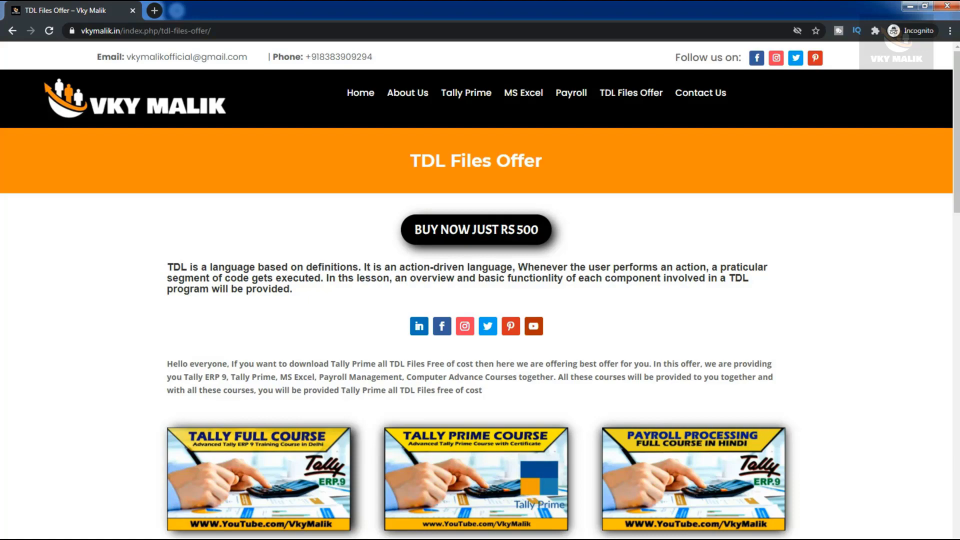
Step: In the browser, examine the TDL Files Offer page, including its bundled courses, the list of TallyPrime TDL files and the contact form
{"action": "scroll", "coordinate": [477, 290], "scroll_direction": "down", "scroll_amount": 6}
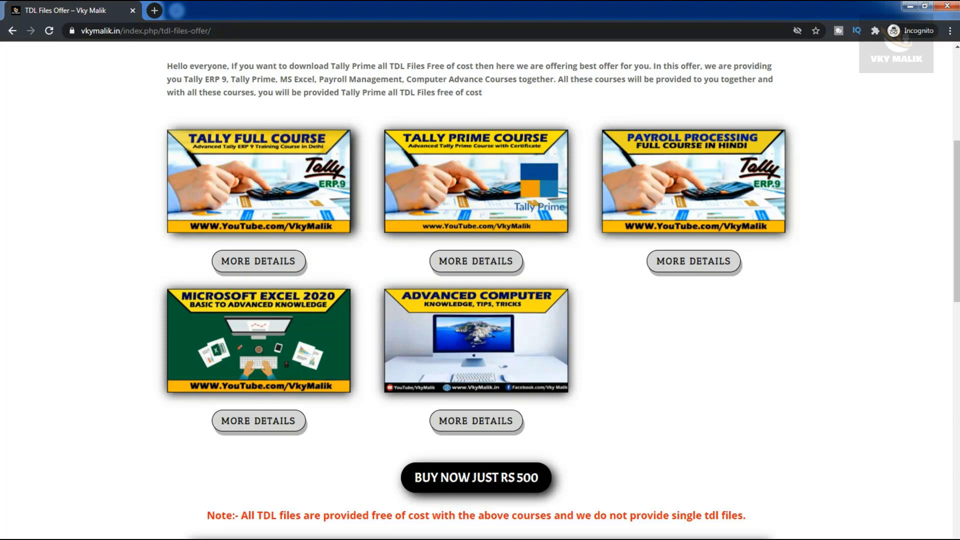
{"action": "scroll", "coordinate": [480, 290], "scroll_direction": "down", "scroll_amount": 8}
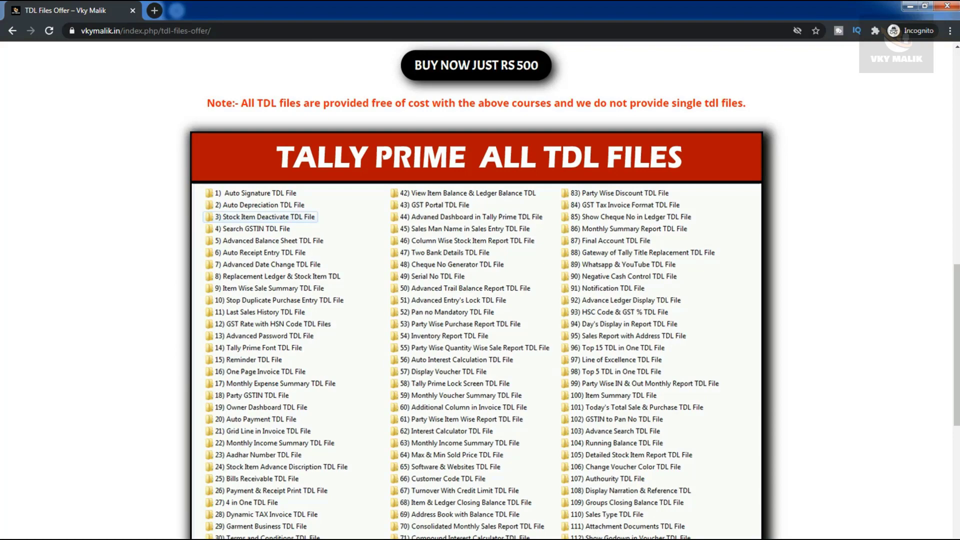
{"action": "scroll", "coordinate": [480, 290], "scroll_direction": "down", "scroll_amount": 10}
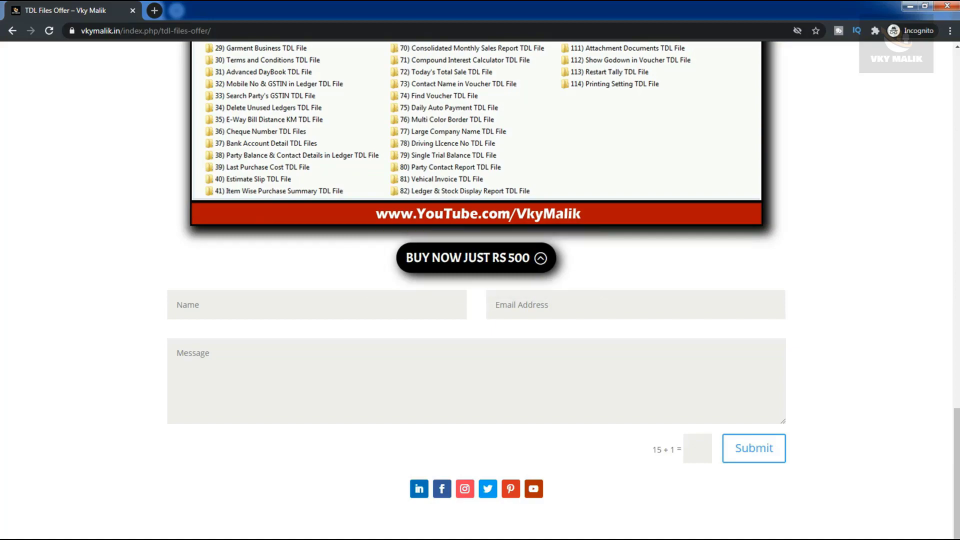
{"action": "scroll", "coordinate": [475, 257], "scroll_direction": "up", "scroll_amount": 20}
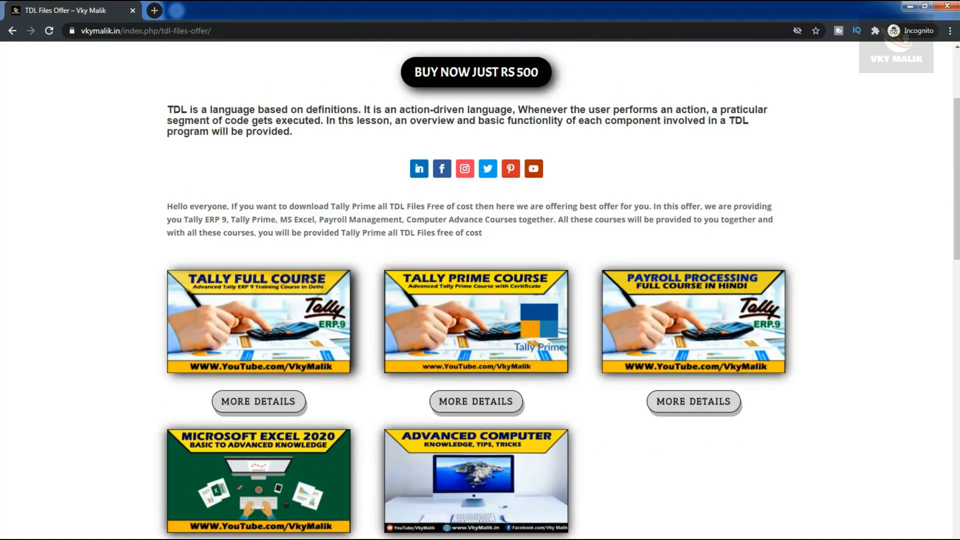
{"action": "scroll", "coordinate": [475, 290], "scroll_direction": "down", "scroll_amount": 2}
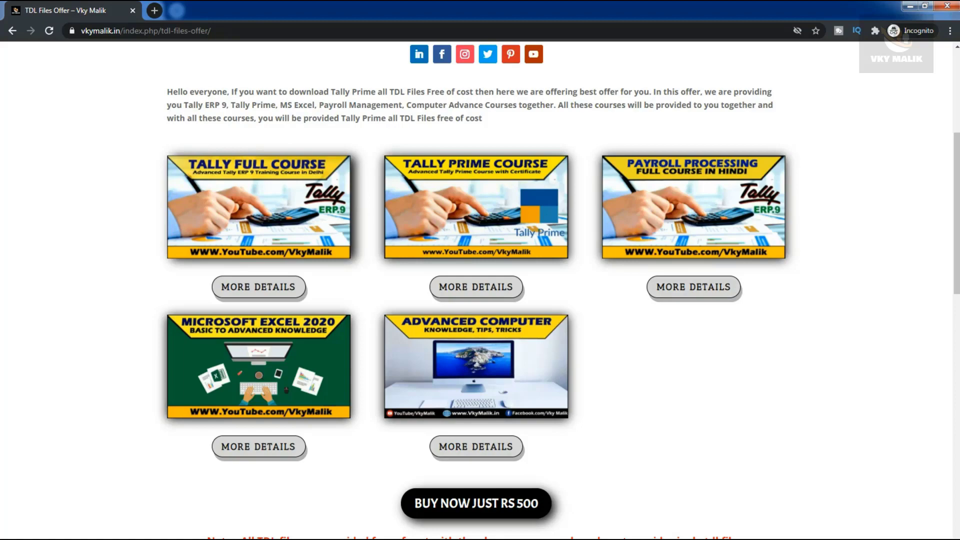
{"action": "scroll", "coordinate": [480, 290], "scroll_direction": "down", "scroll_amount": 18}
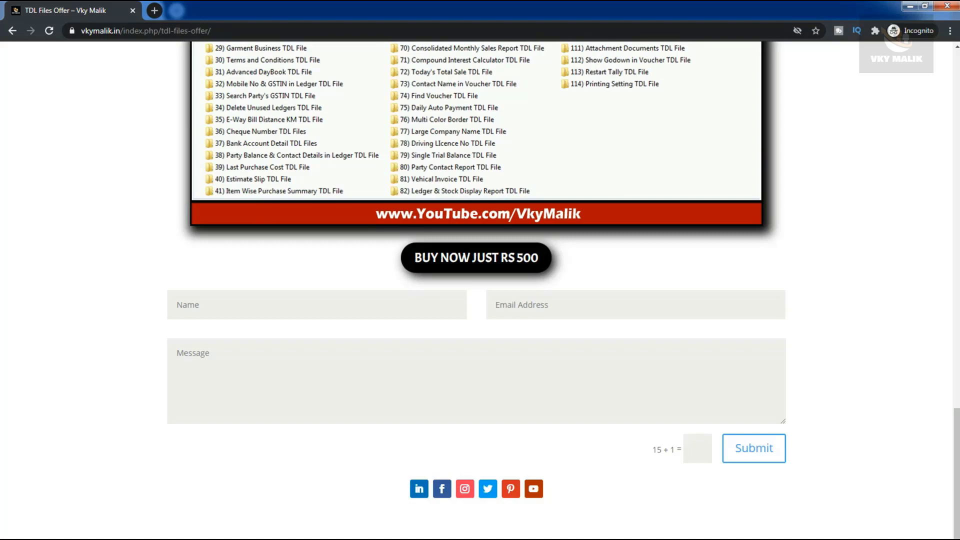
{"action": "scroll", "coordinate": [476, 290], "scroll_direction": "up", "scroll_amount": 20}
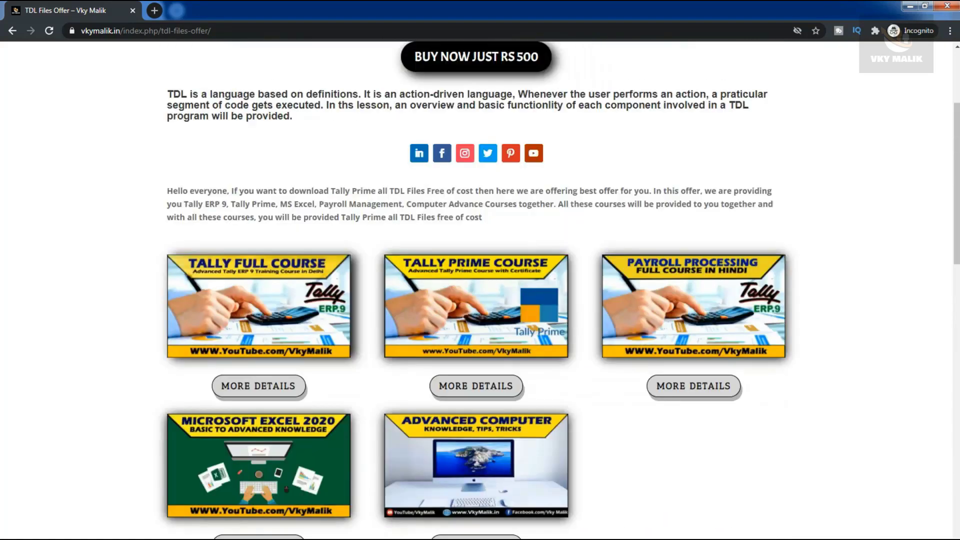
{"action": "scroll", "coordinate": [476, 290], "scroll_direction": "down", "scroll_amount": 2}
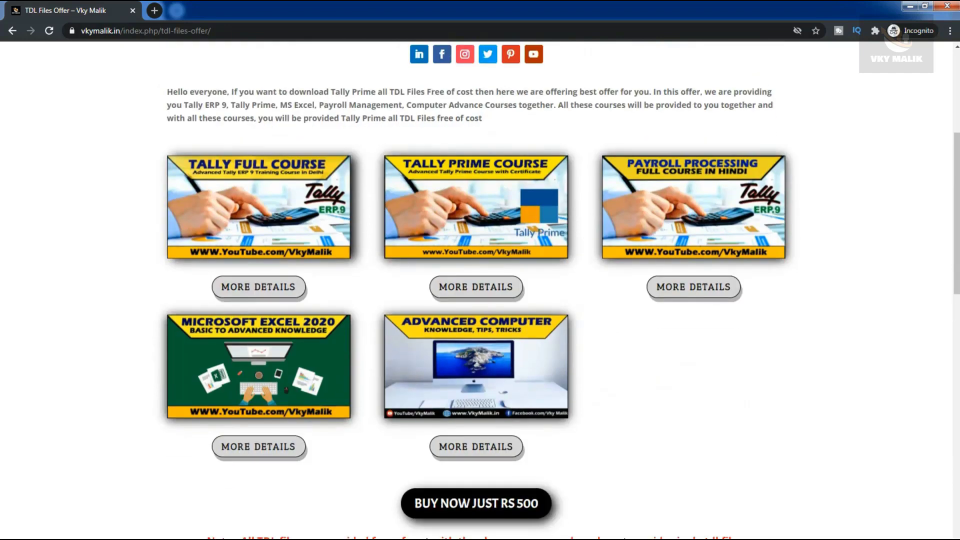